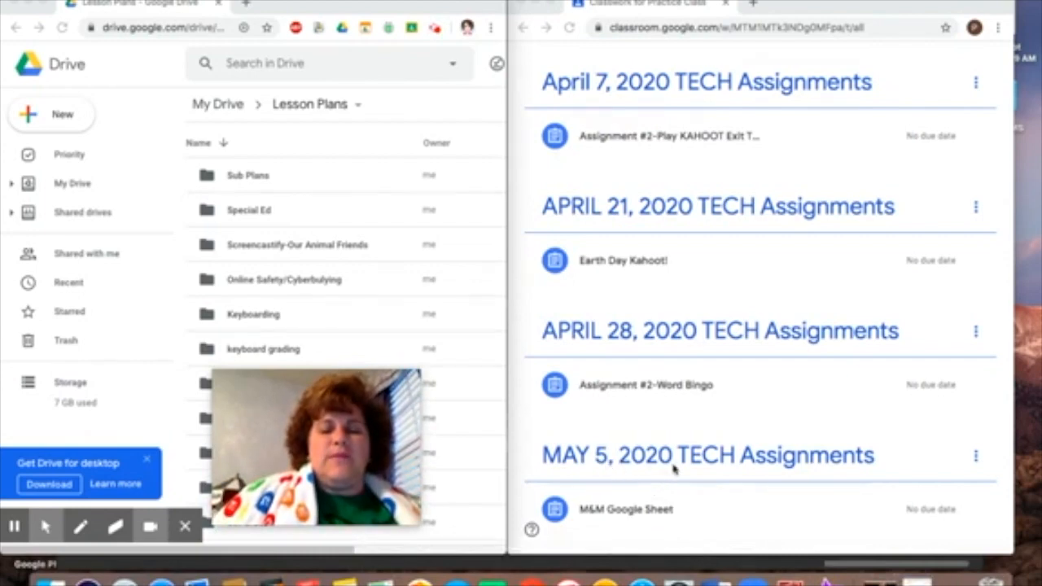
# Open the full details page of the M&M Google Sheet assignment under MAY 5, 2020 TECH Assignments.
pyautogui.click(636, 515)
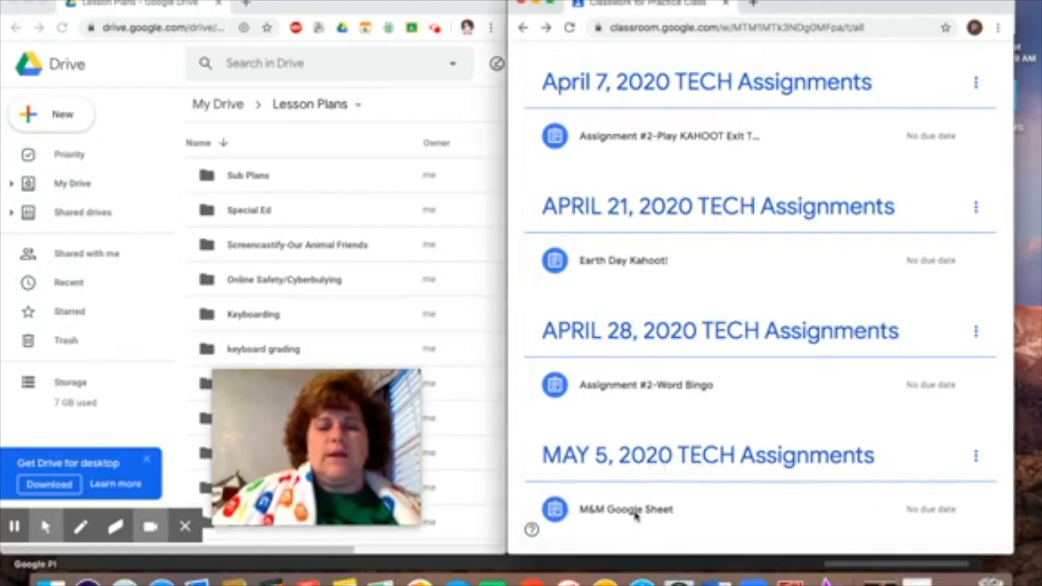
pyautogui.click(635, 513)
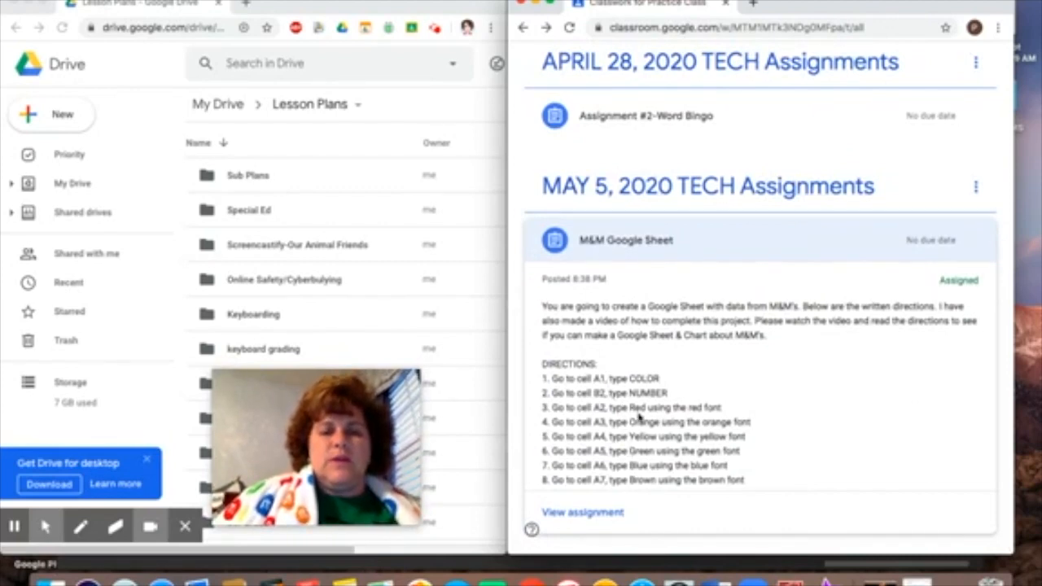
pyautogui.click(594, 517)
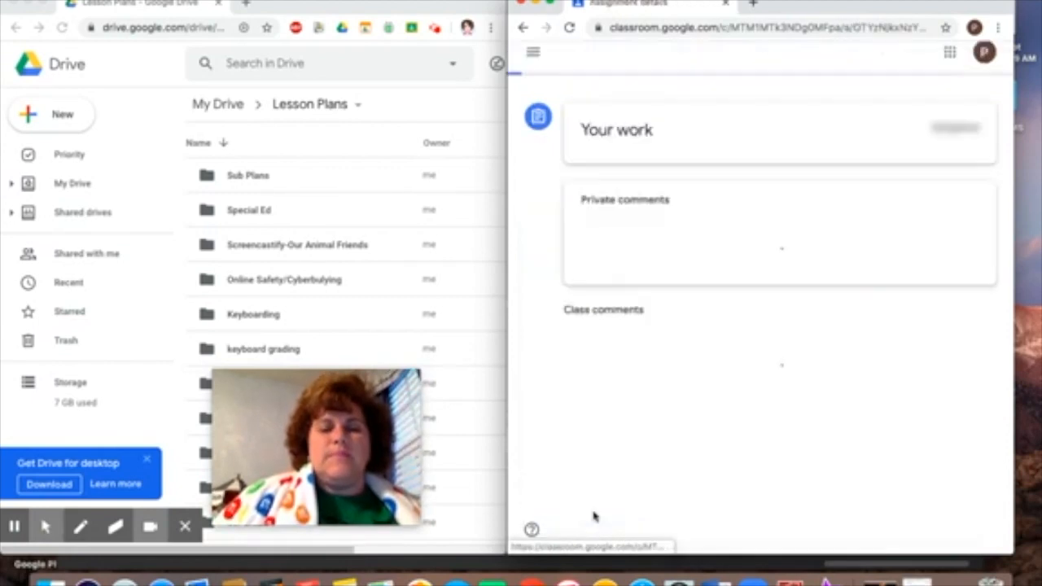
# Open the attached M&M & Google Sheets spreadsheet from the assignment's work section and dismiss the edit history tip.
pyautogui.scroll(-5, 692, 392)
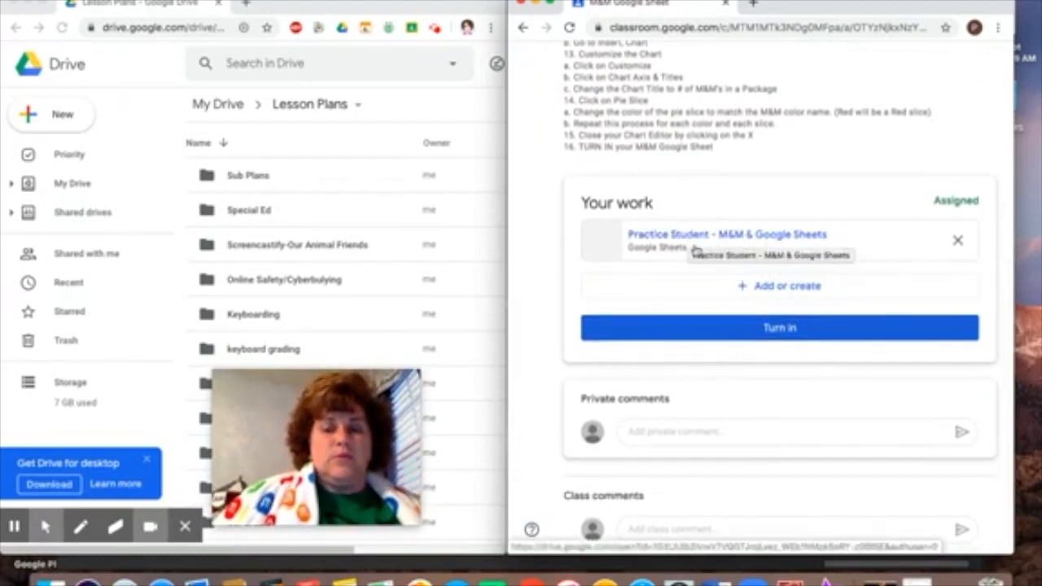
pyautogui.click(679, 236)
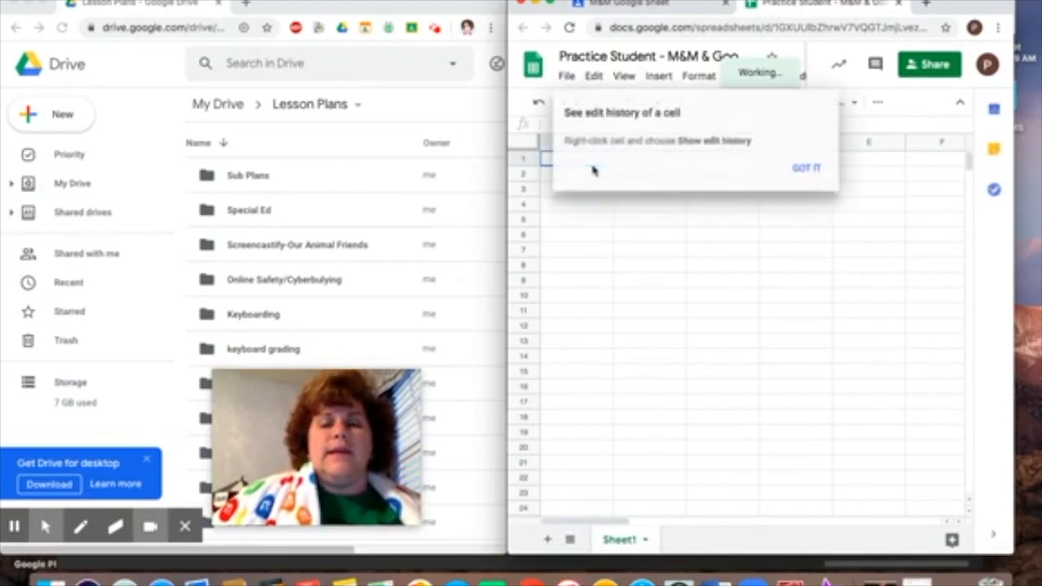
pyautogui.click(812, 169)
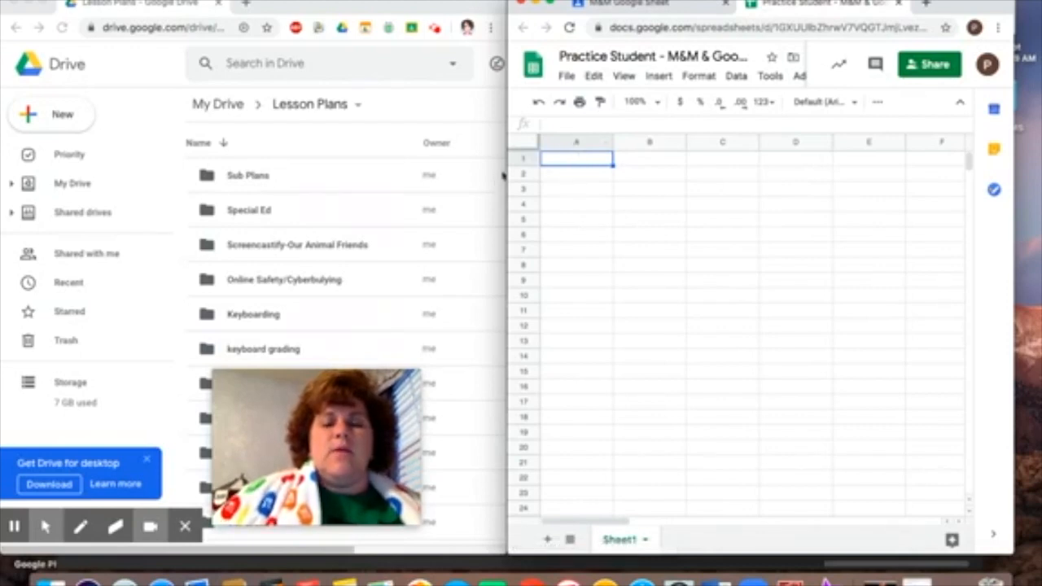
# Review the numbered directions on the Classroom assignment page and return to the spreadsheet.
pyautogui.click(740, 252)
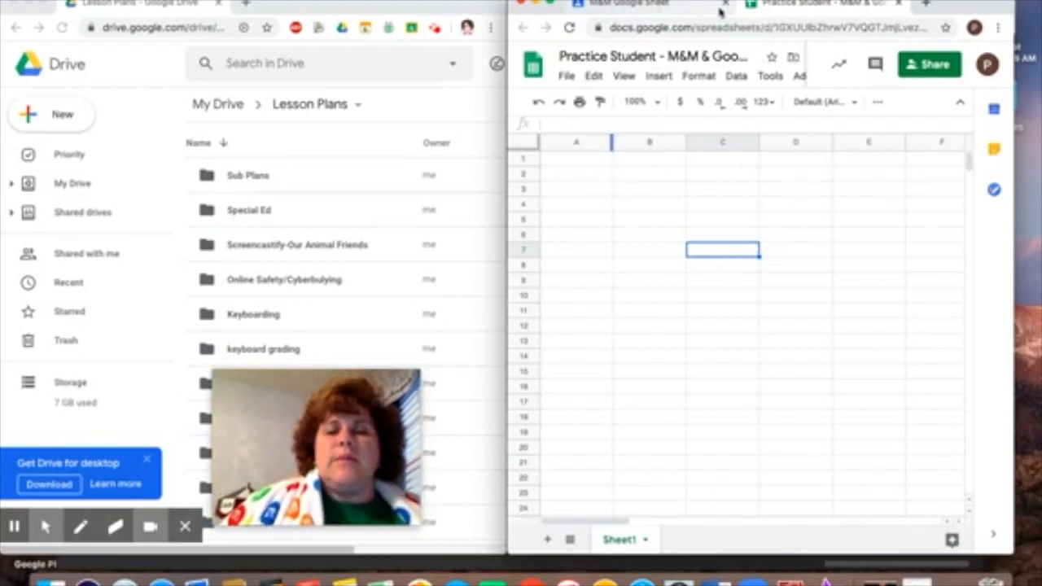
pyautogui.click(593, 9)
pyautogui.scroll(8, 718, 101)
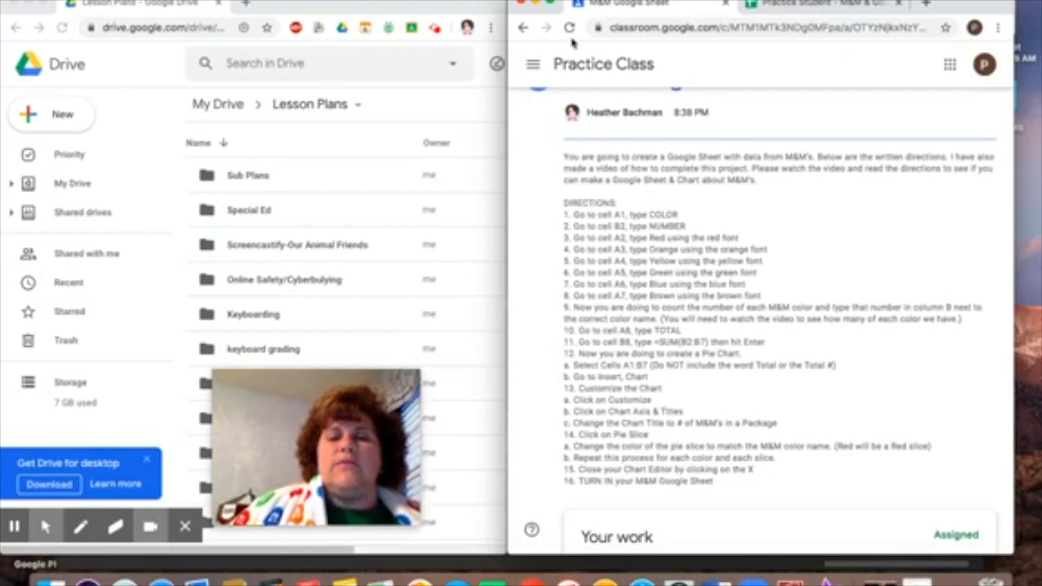
pyautogui.click(773, 7)
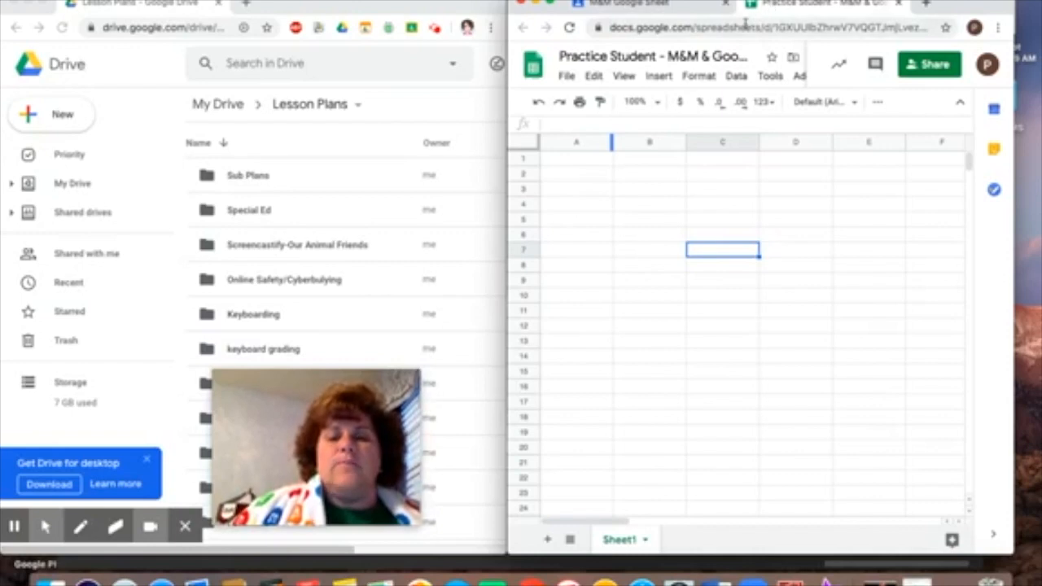
# Enter the header COLOR in cell A1 and the header NUMBER in cell B1, checking the Classroom directions in between.
pyautogui.click(588, 161)
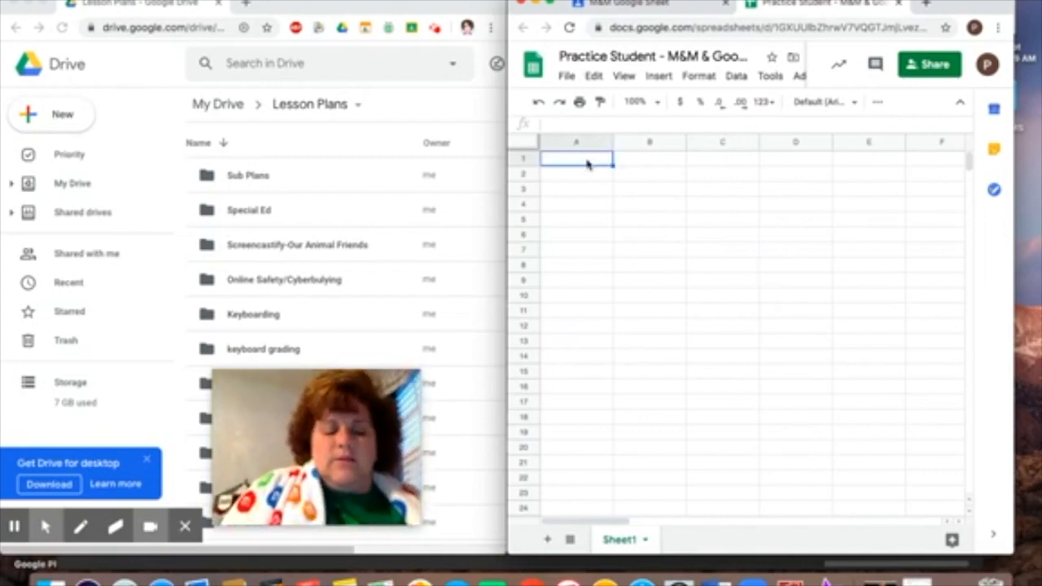
pyautogui.write('CO')
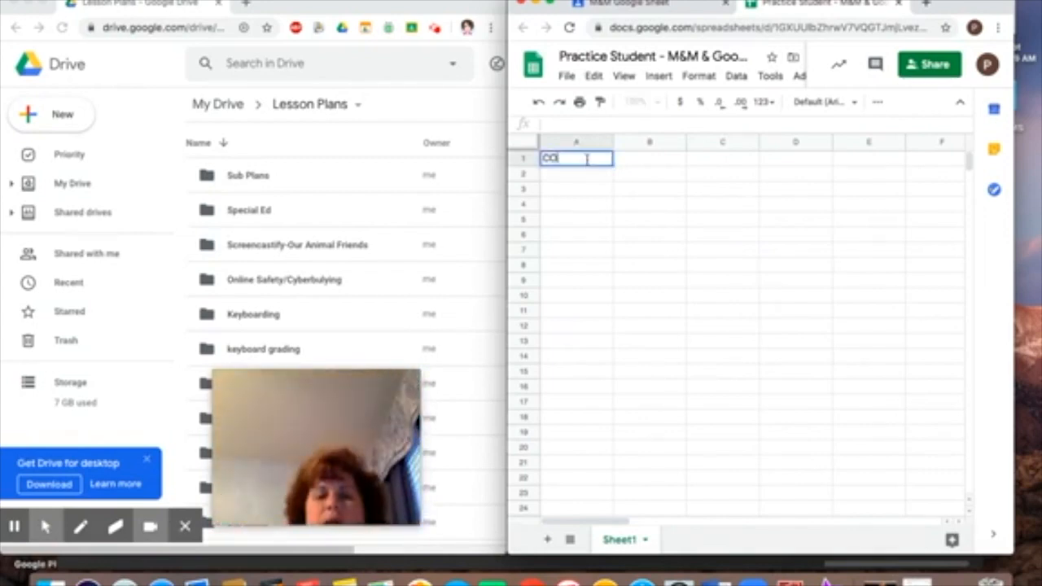
pyautogui.write('LOR')
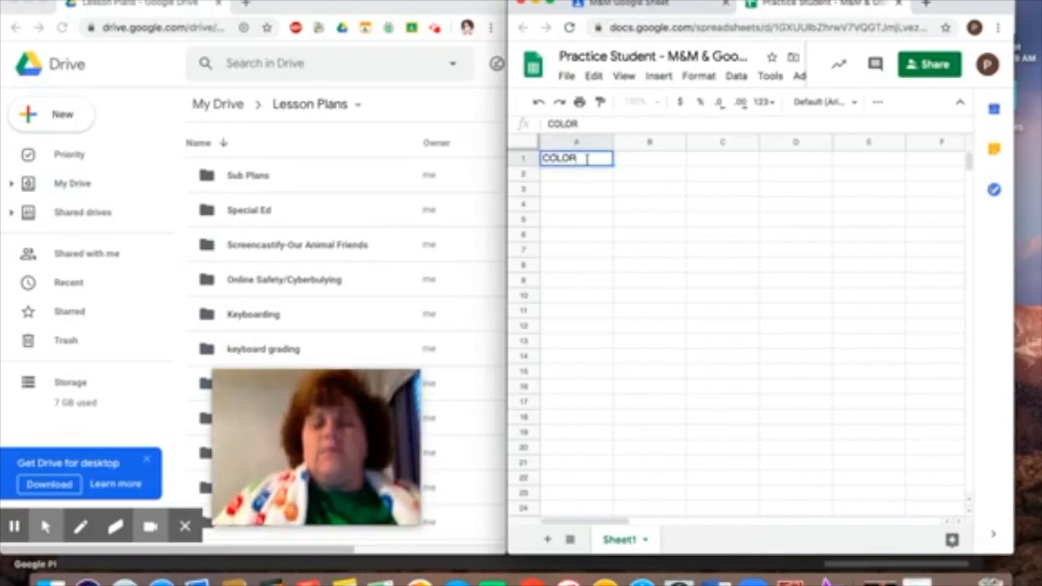
pyautogui.click(652, 162)
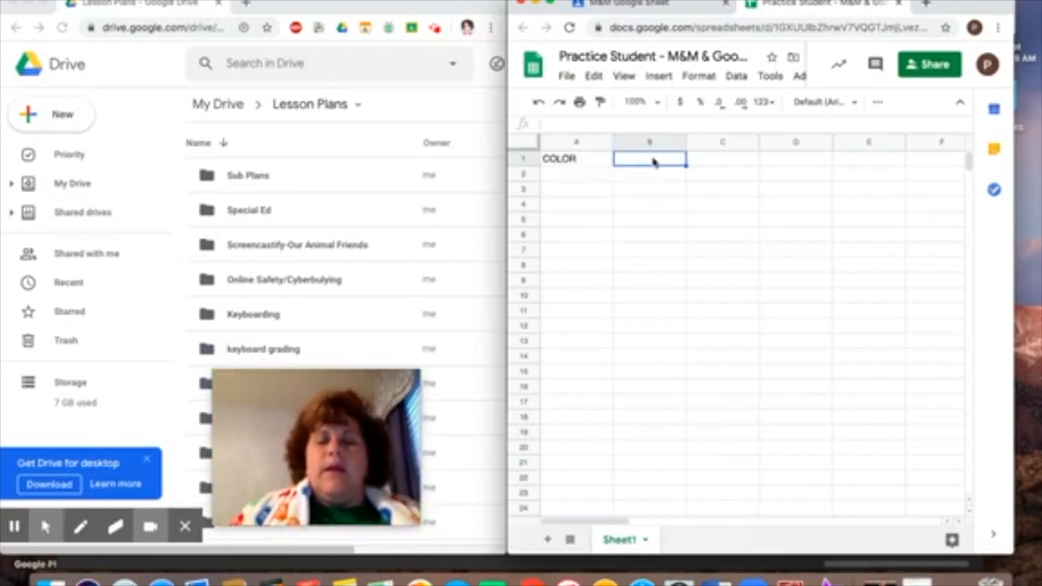
pyautogui.click(649, 5)
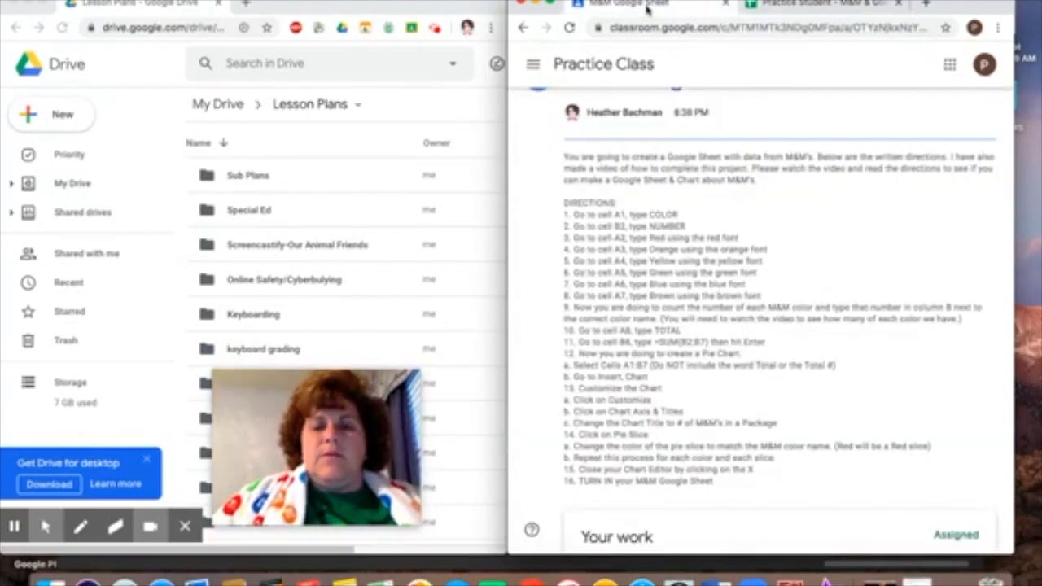
pyautogui.click(783, 7)
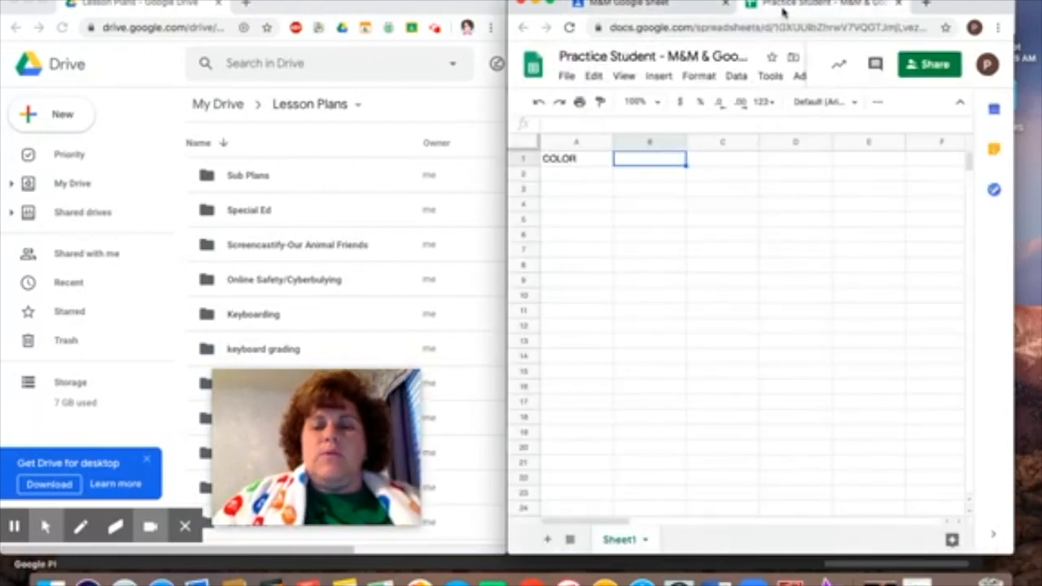
pyautogui.write('NUMBER')
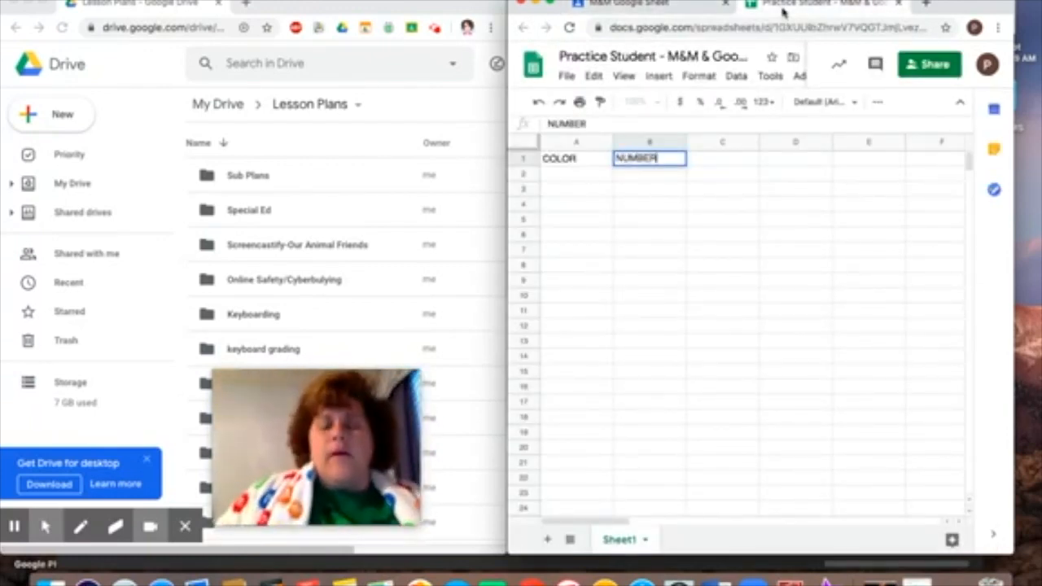
# Set the font color of cell A2 to red and enter Red in it.
pyautogui.click(590, 175)
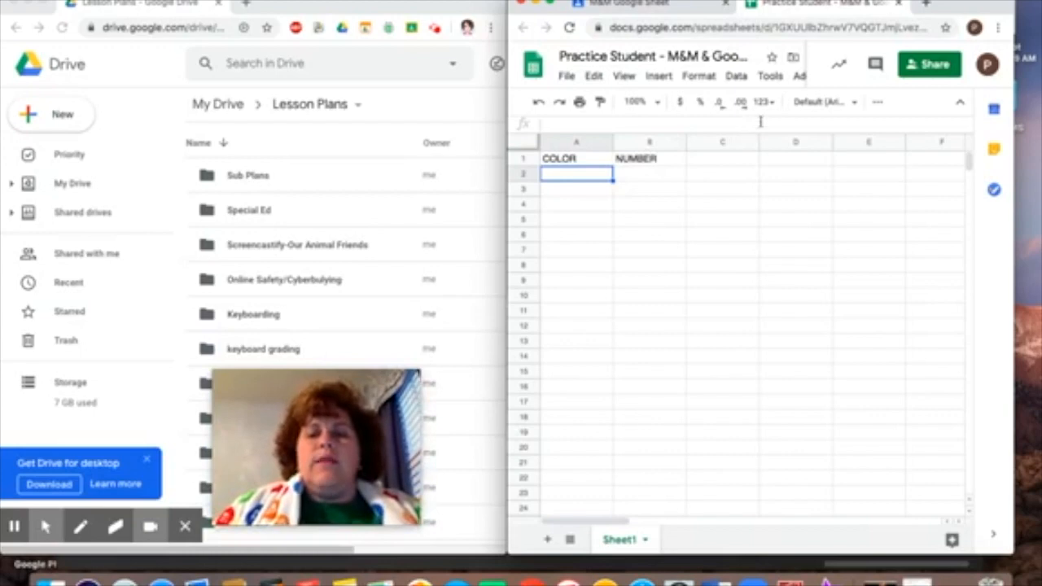
pyautogui.click(877, 104)
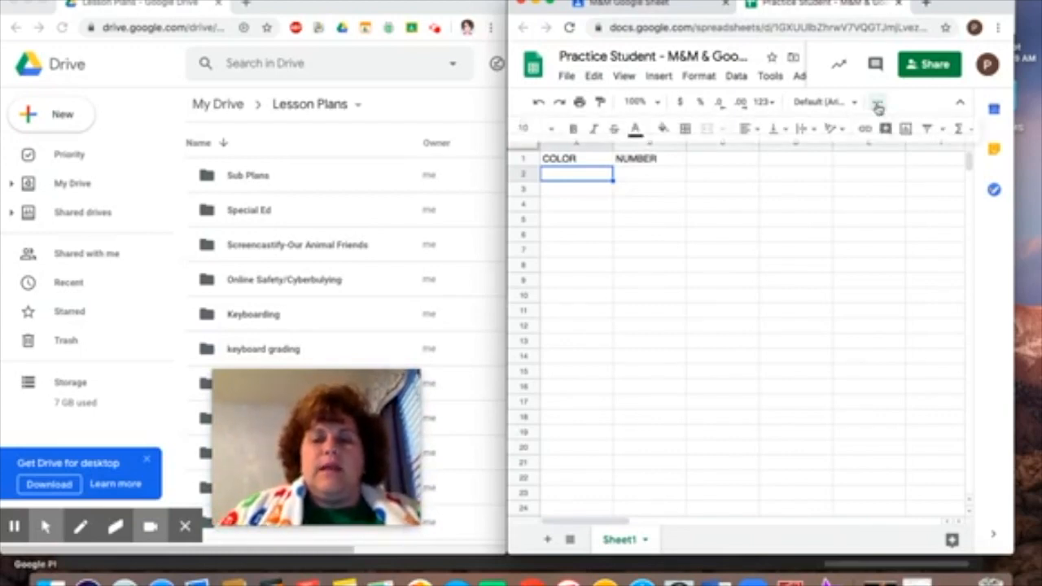
pyautogui.click(636, 131)
pyautogui.click(658, 200)
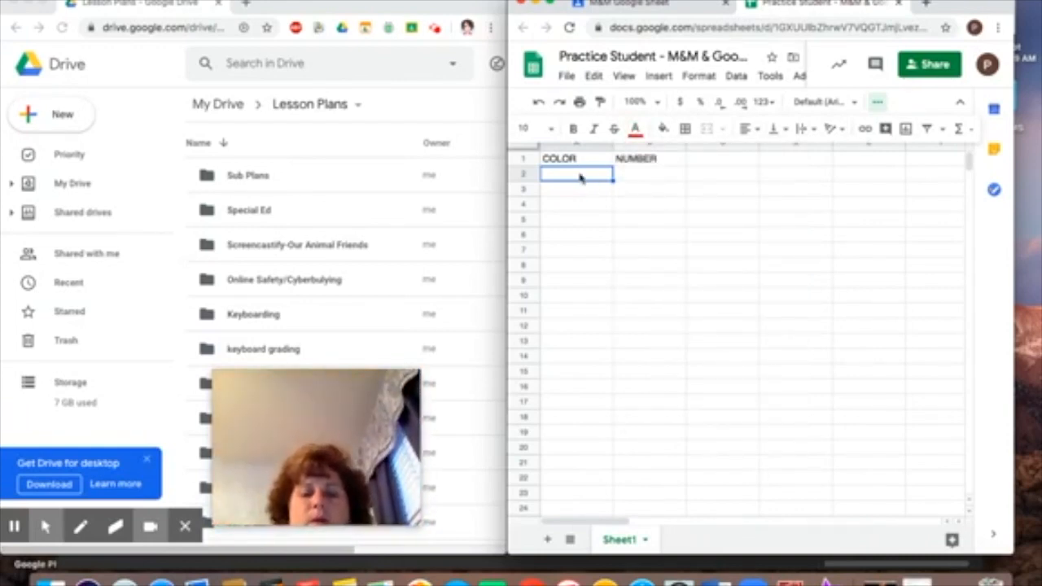
pyautogui.write('RED')
pyautogui.press('BackSpace')
pyautogui.press('BackSpace')
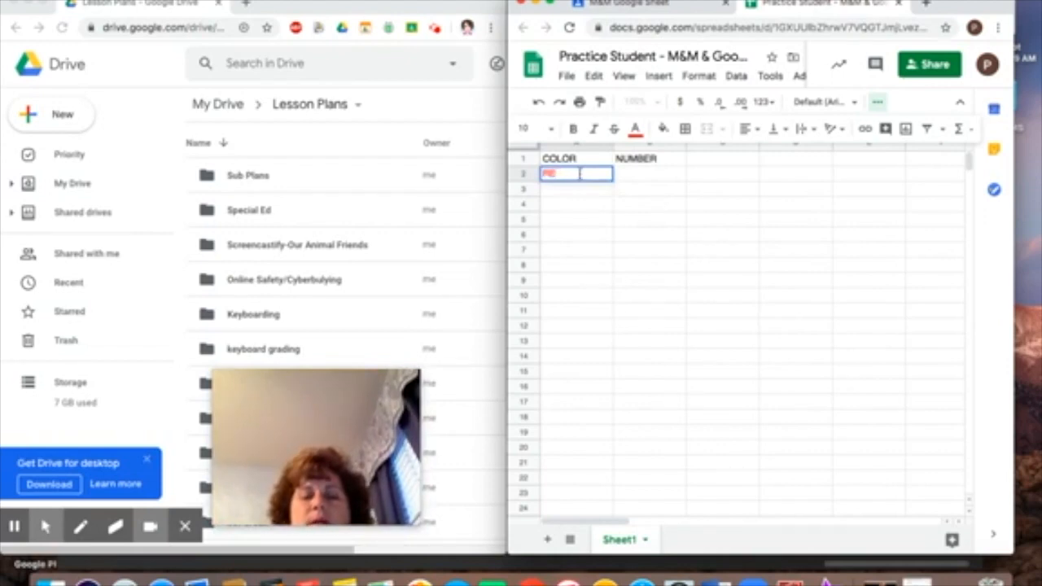
pyautogui.write('e')
pyautogui.press('Return')
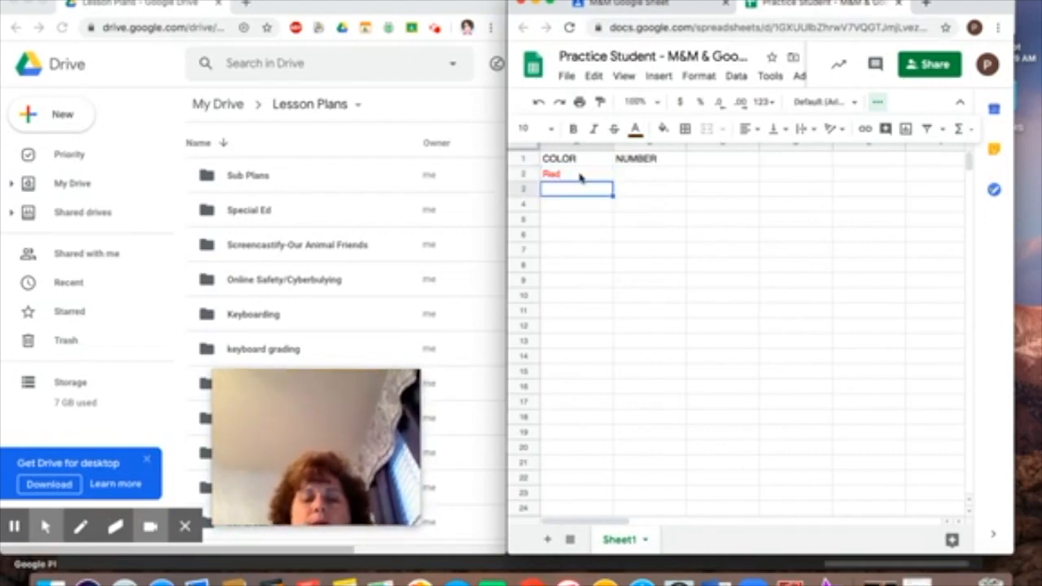
# Set the font color of cell A3 to orange and enter Orange in it.
pyautogui.click(635, 129)
pyautogui.click(674, 196)
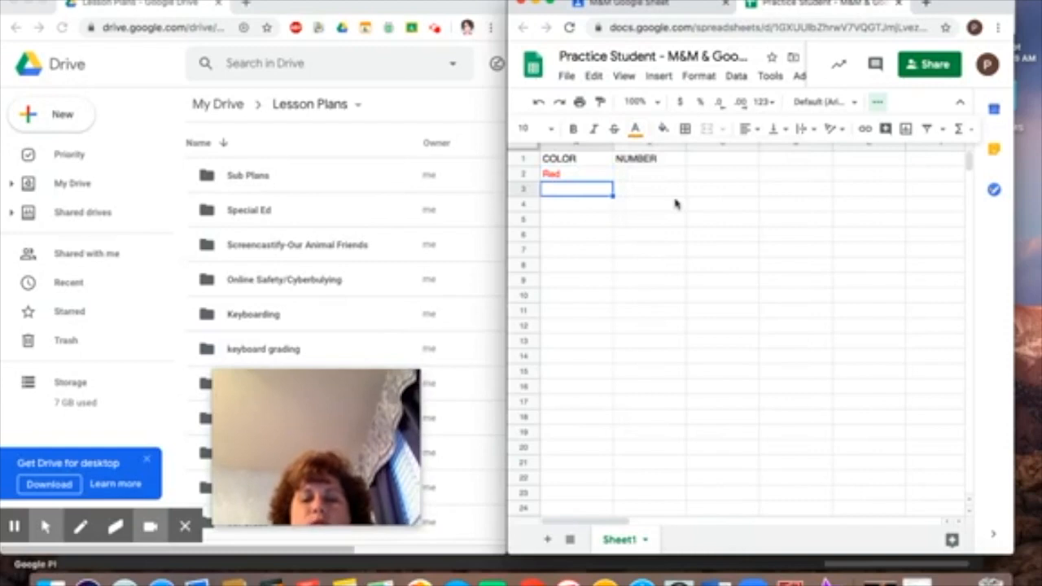
pyautogui.write('Orange')
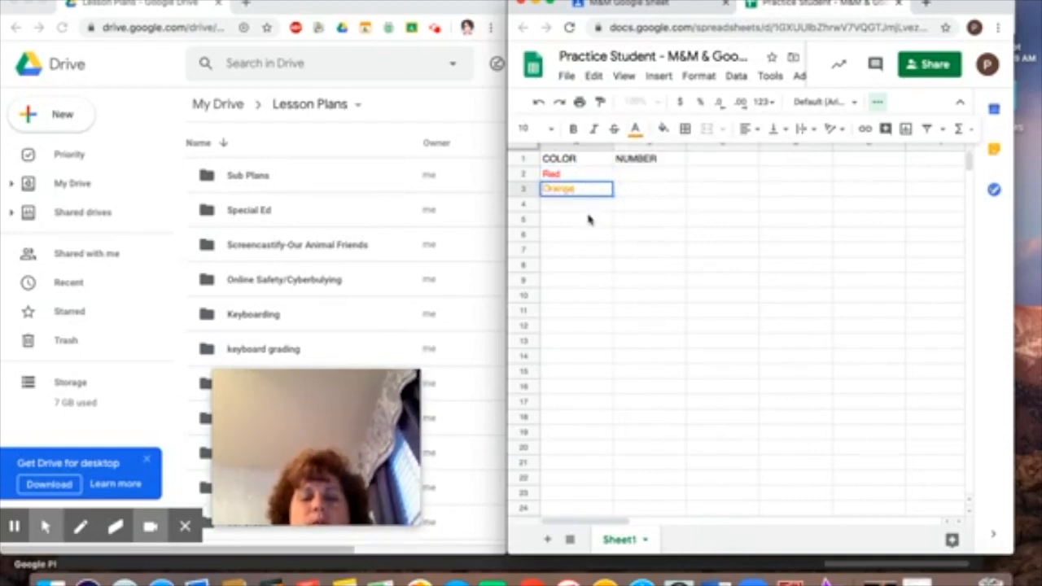
pyautogui.press('Return')
# Set the font color of cell A4 to yellow and enter Yellow in it.
pyautogui.click(636, 130)
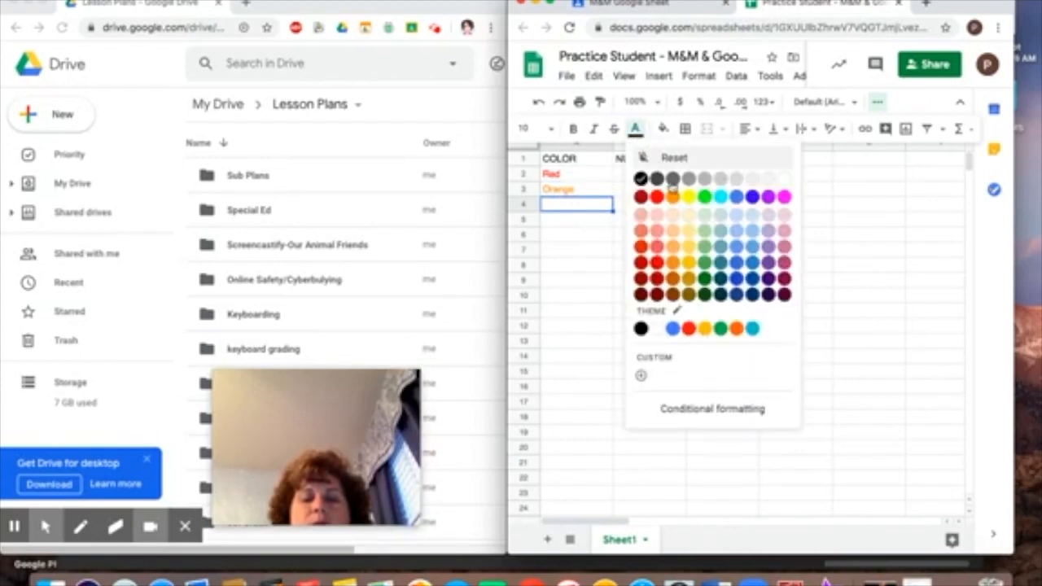
pyautogui.click(688, 203)
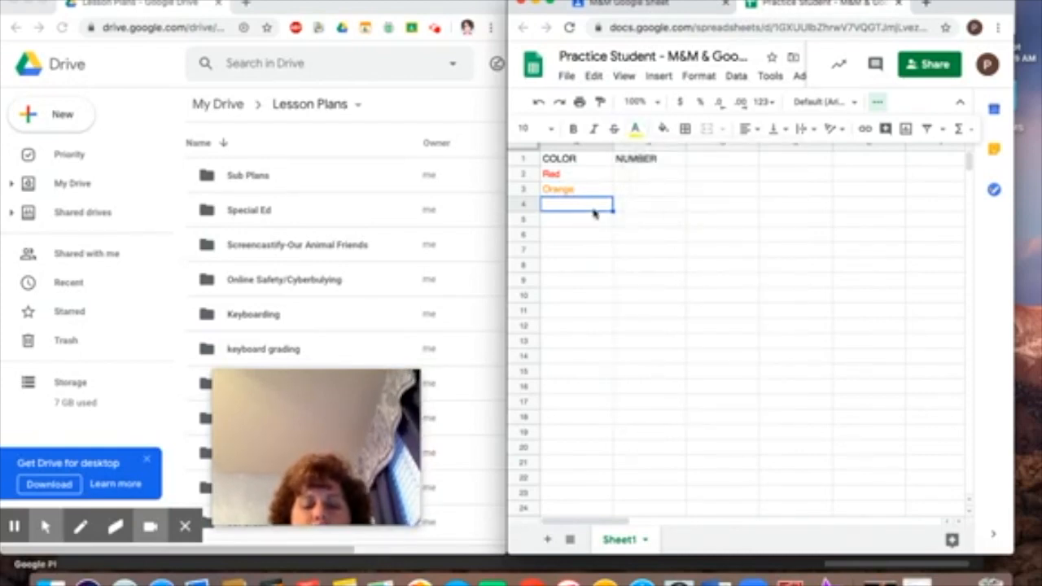
pyautogui.write('Yellow')
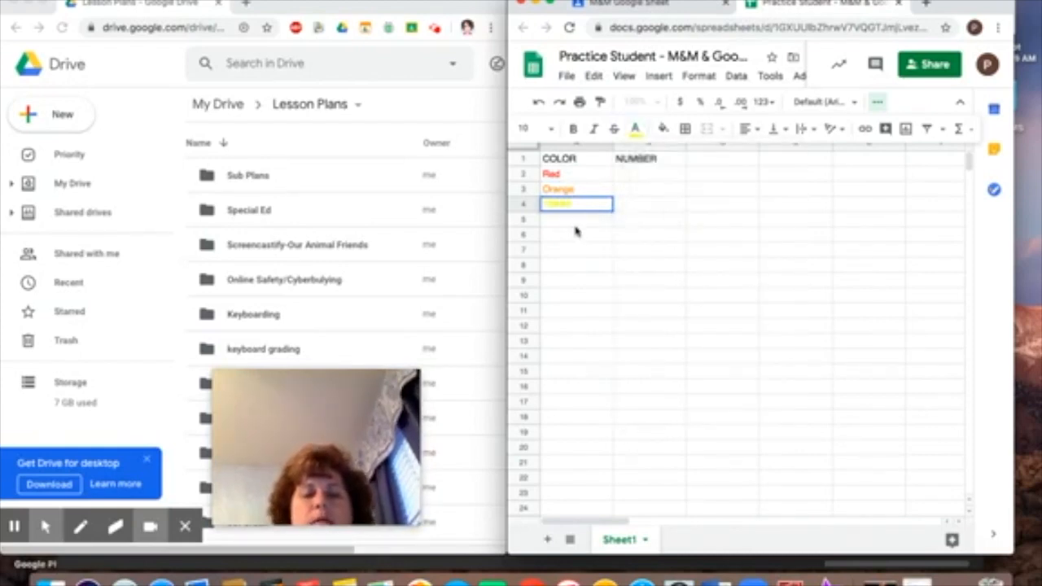
pyautogui.press('Return')
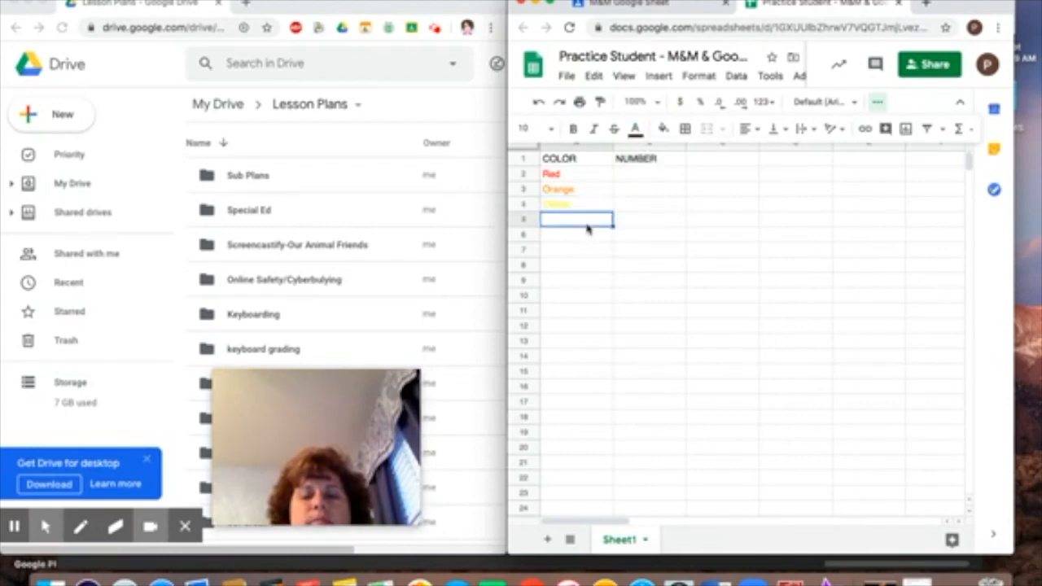
# Set the font color of cell A5 to a darker green and enter Green in it.
pyautogui.click(635, 129)
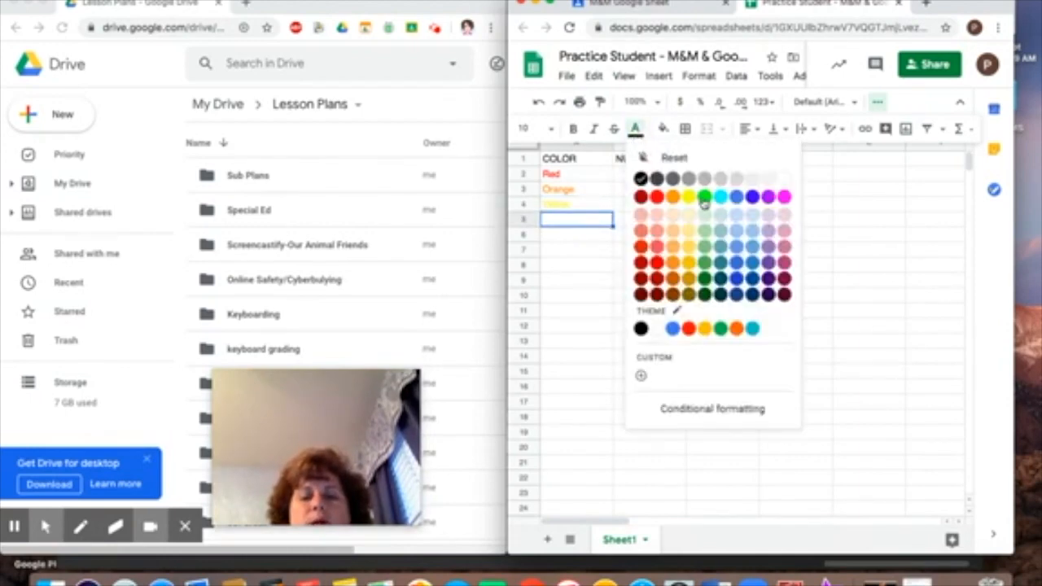
pyautogui.click(706, 263)
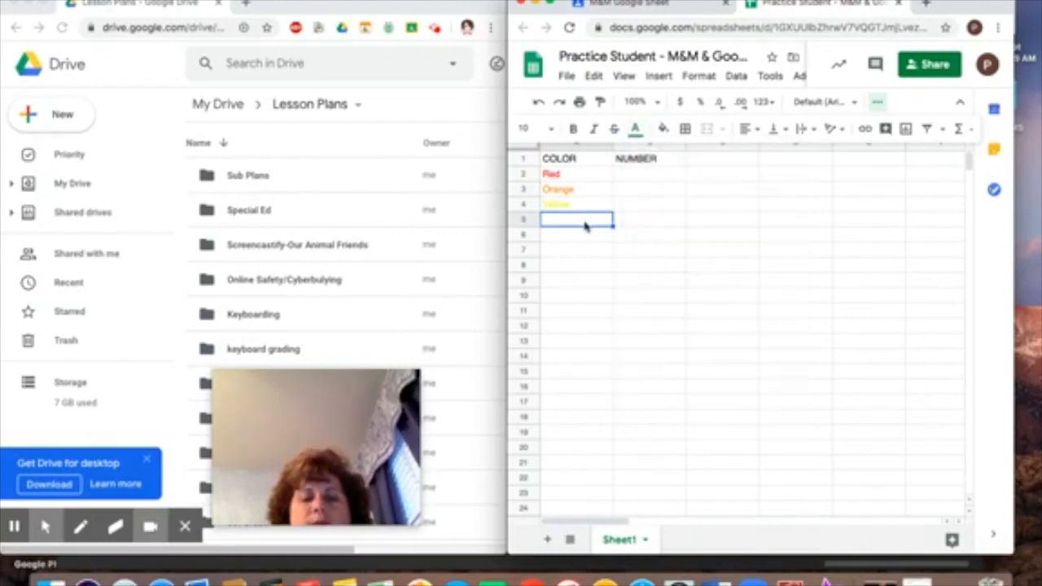
pyautogui.write('Green')
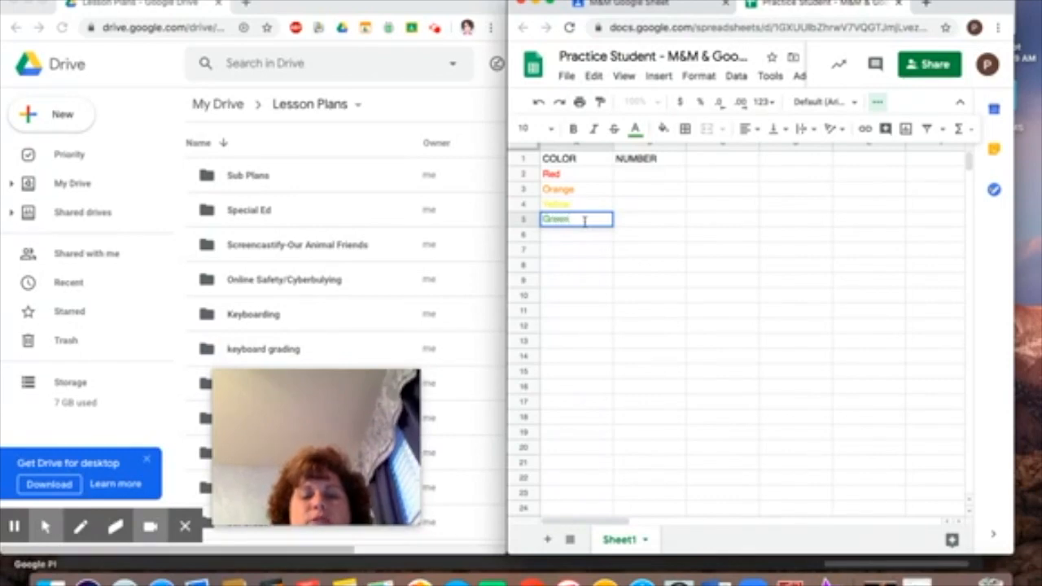
pyautogui.press('Return')
# Set the font color of cell A6 to blue and enter Blue in it.
pyautogui.click(635, 129)
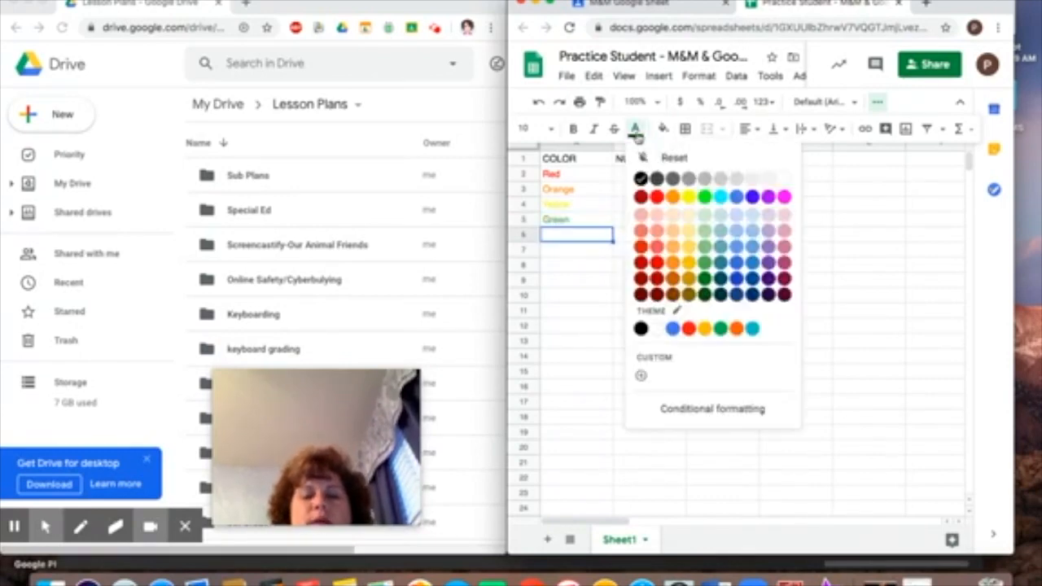
pyautogui.click(752, 199)
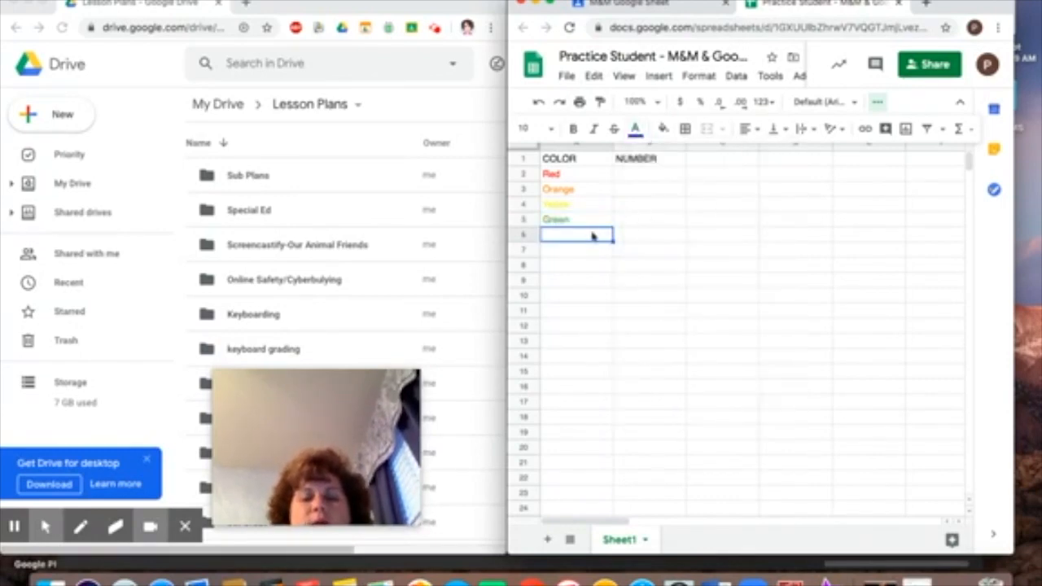
pyautogui.write('Blue')
pyautogui.press('Return')
# Set the font color of cell A7 to a dark reddish brown and re-enter Blue in cell A6.
pyautogui.click(636, 129)
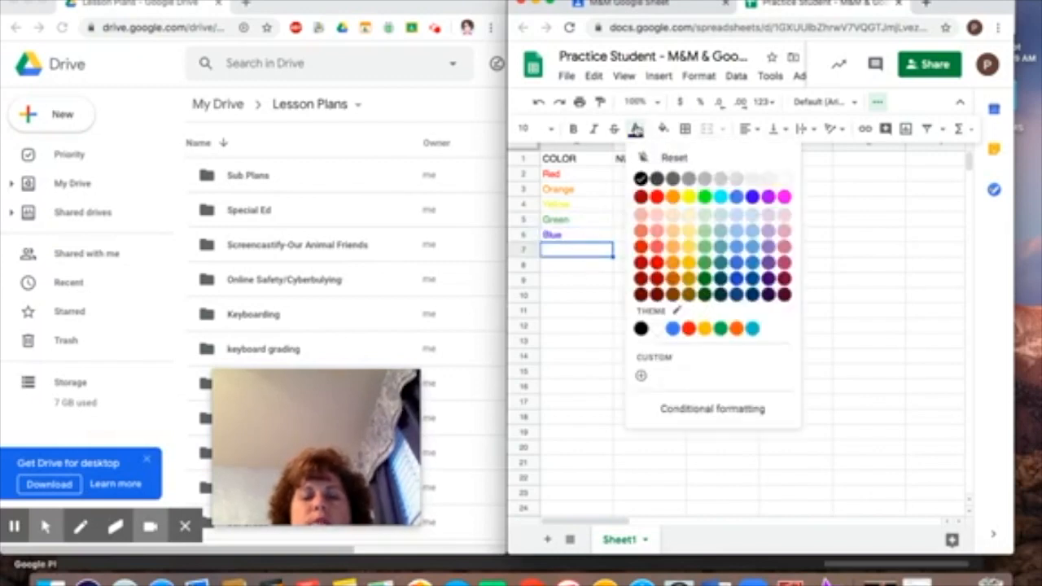
pyautogui.click(656, 295)
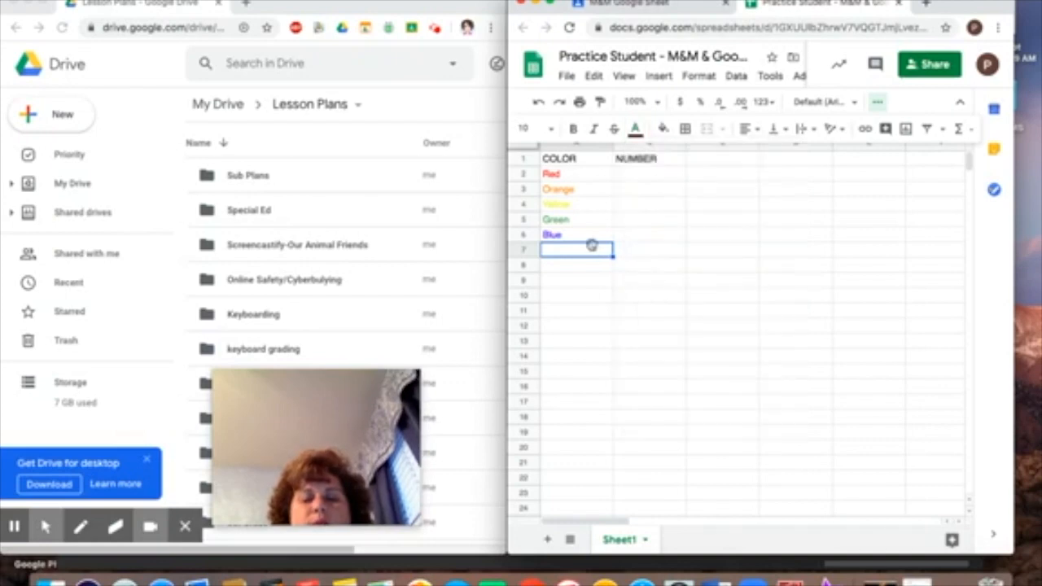
pyautogui.press('Up')
pyautogui.write('B')
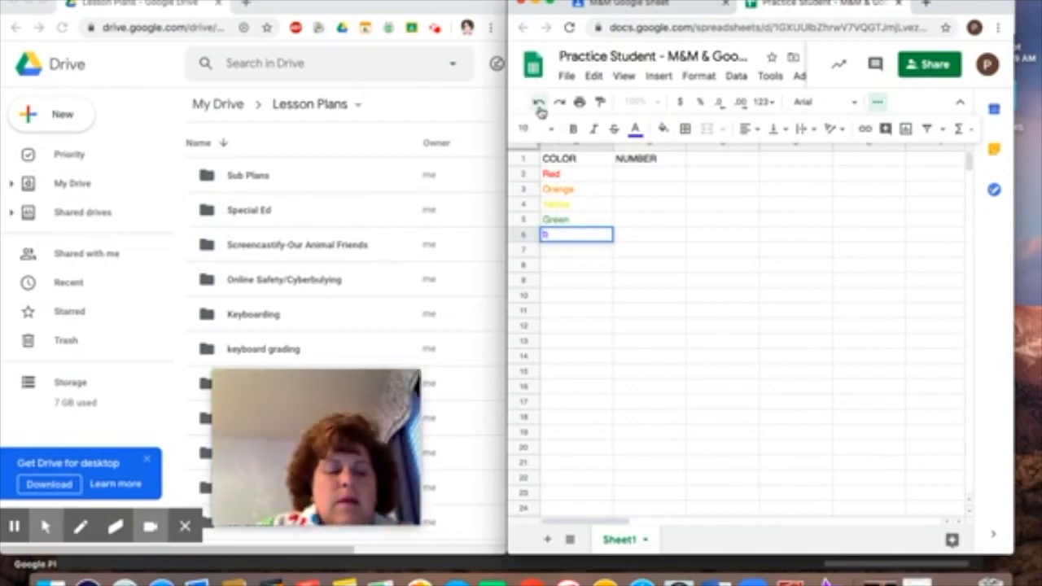
pyautogui.write('lue')
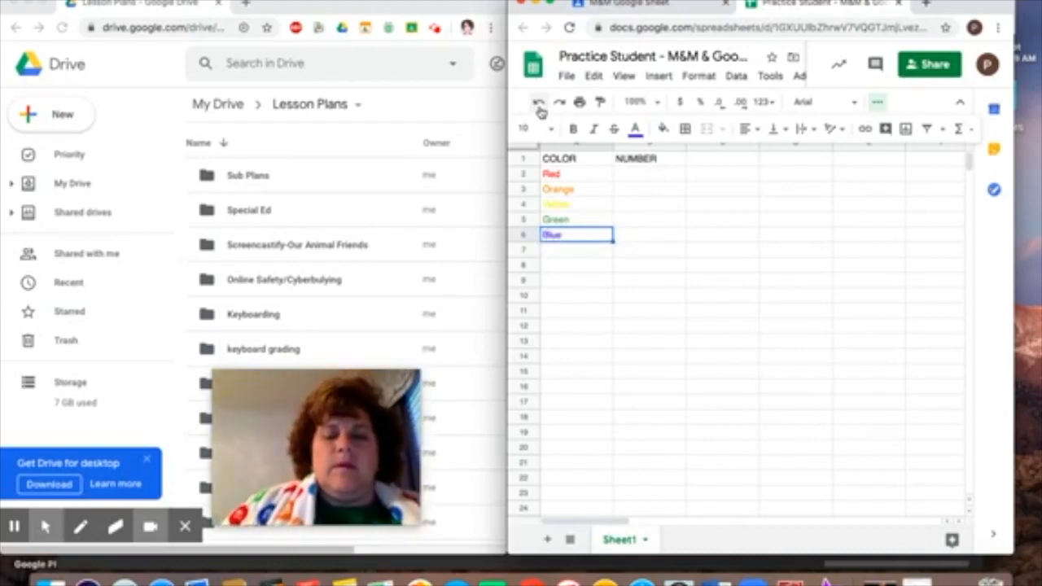
# Enter Brown in cell A7 below Blue in the COLOR column.
pyautogui.click(568, 254)
pyautogui.write('Bro')
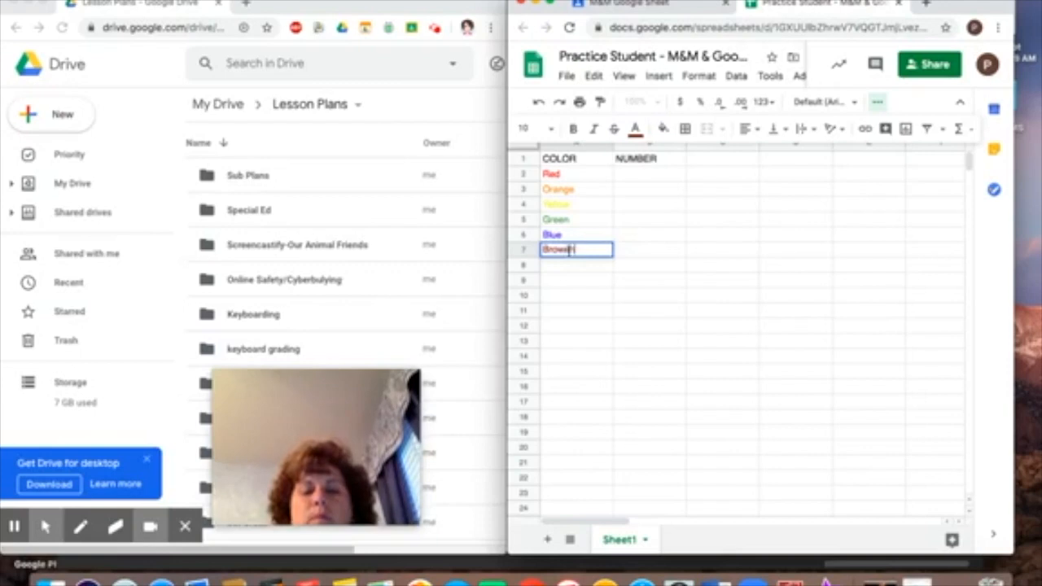
pyautogui.write('wn')
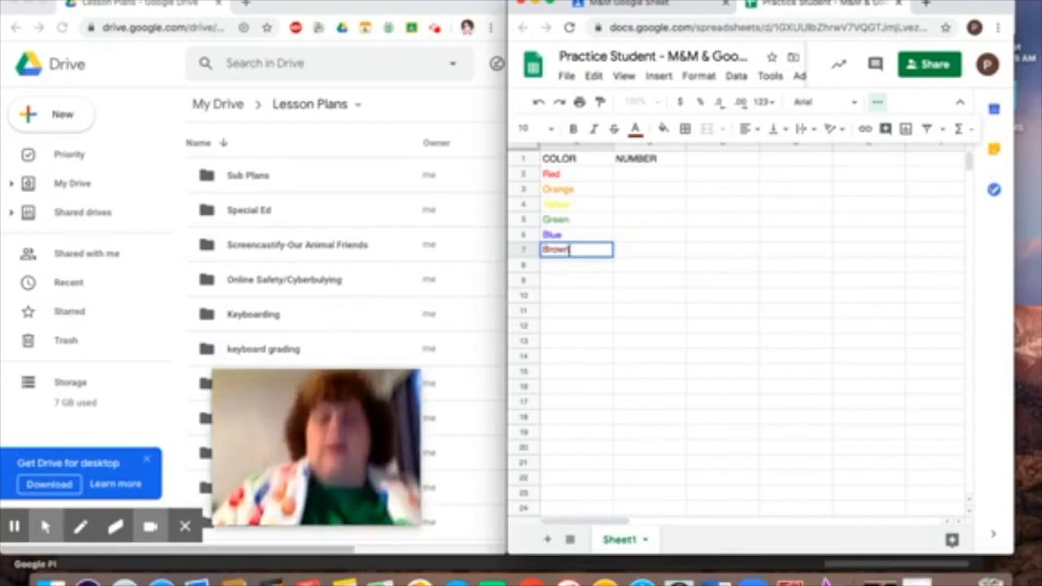
# Enter the counts 9, 10, 11, 12, 13 and 14 down the NUMBER column in cells B2 to B7.
pyautogui.click(651, 174)
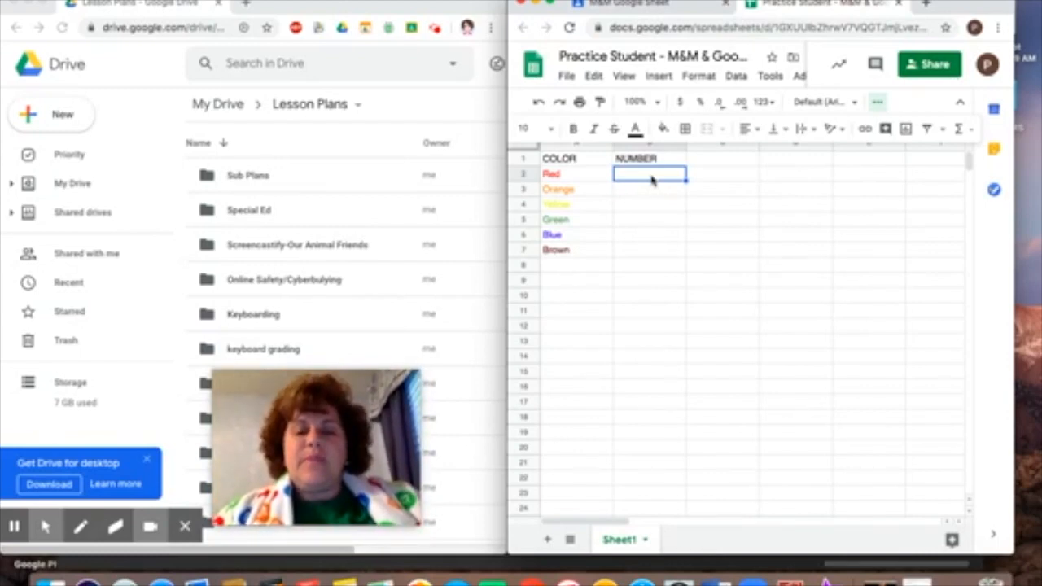
pyautogui.write('9')
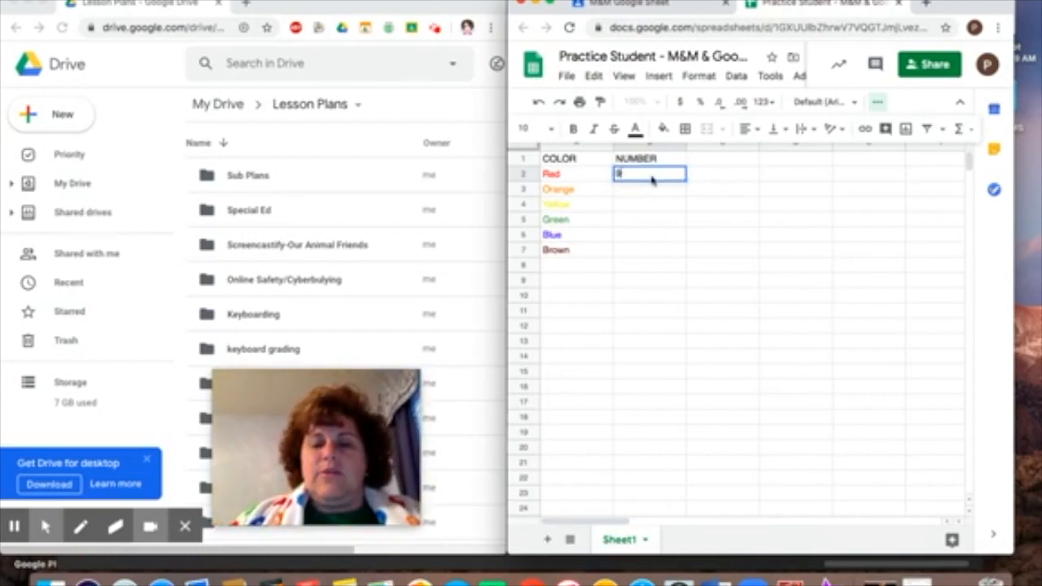
pyautogui.press('Return')
pyautogui.write('10')
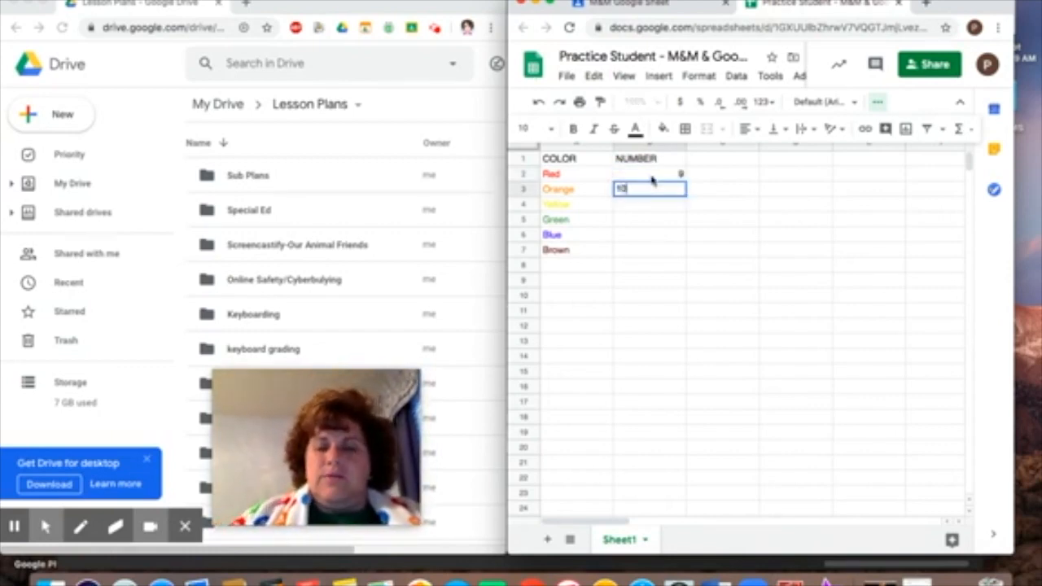
pyautogui.press('Return')
pyautogui.write('11')
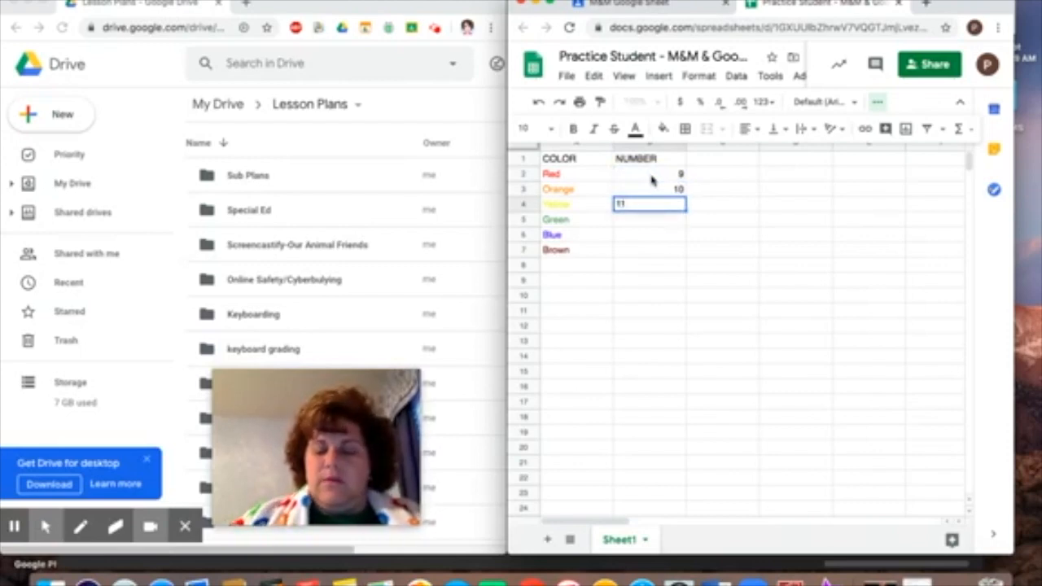
pyautogui.press('Return')
pyautogui.write('12')
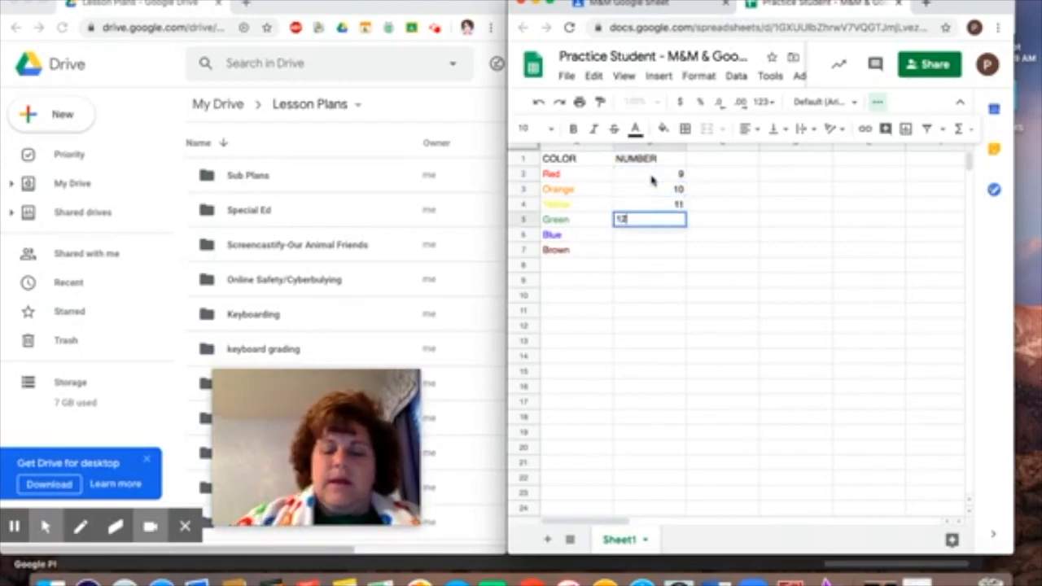
pyautogui.press('Return')
pyautogui.write('13')
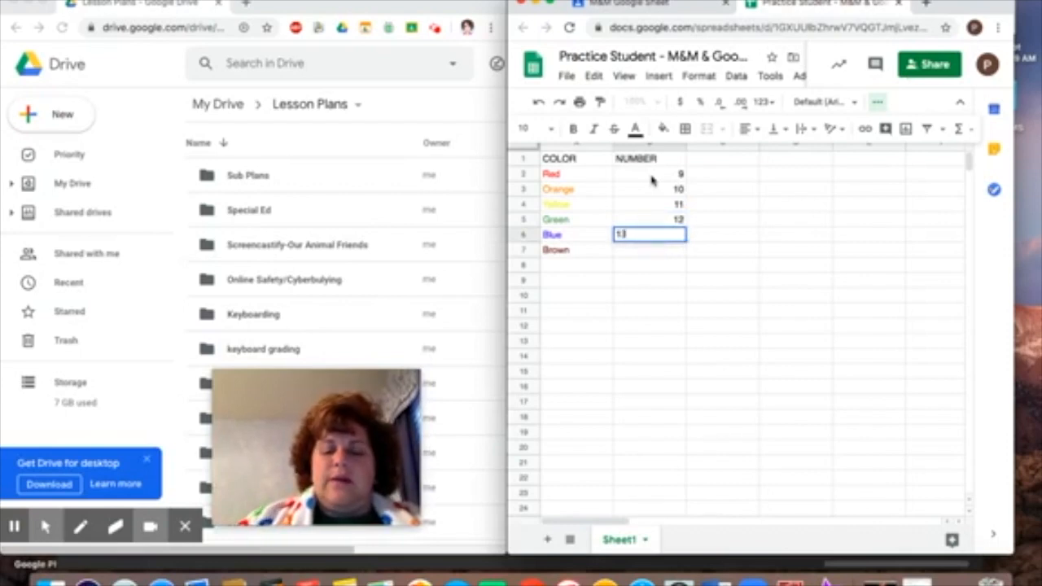
pyautogui.press('Return')
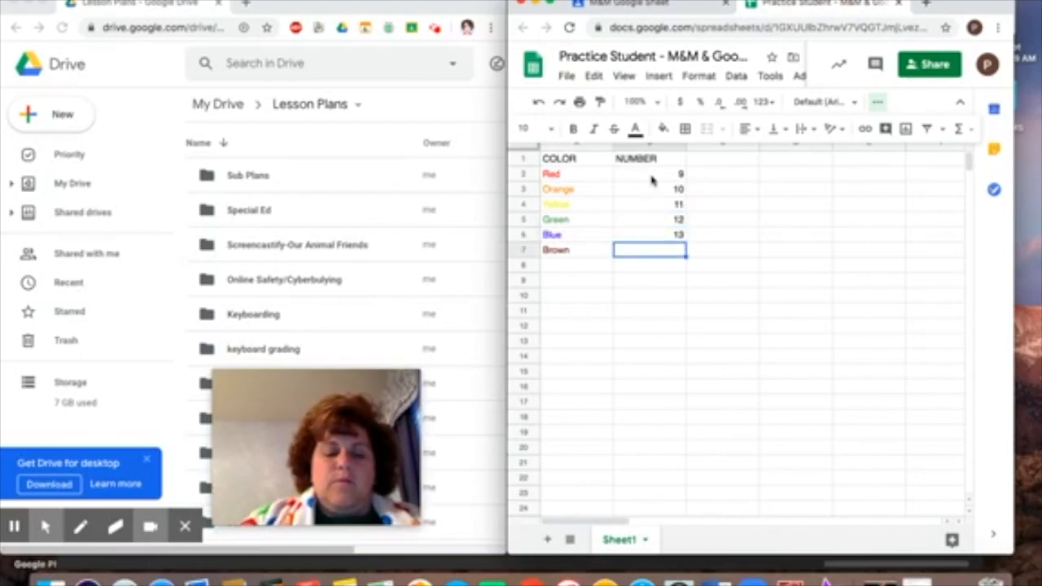
pyautogui.write('1')
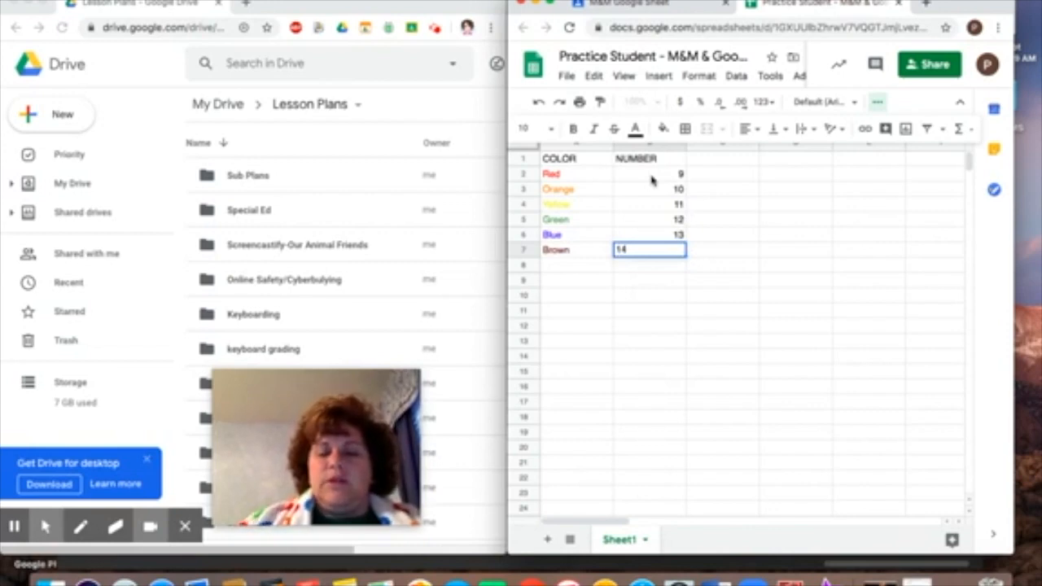
pyautogui.write('4')
pyautogui.press('Return')
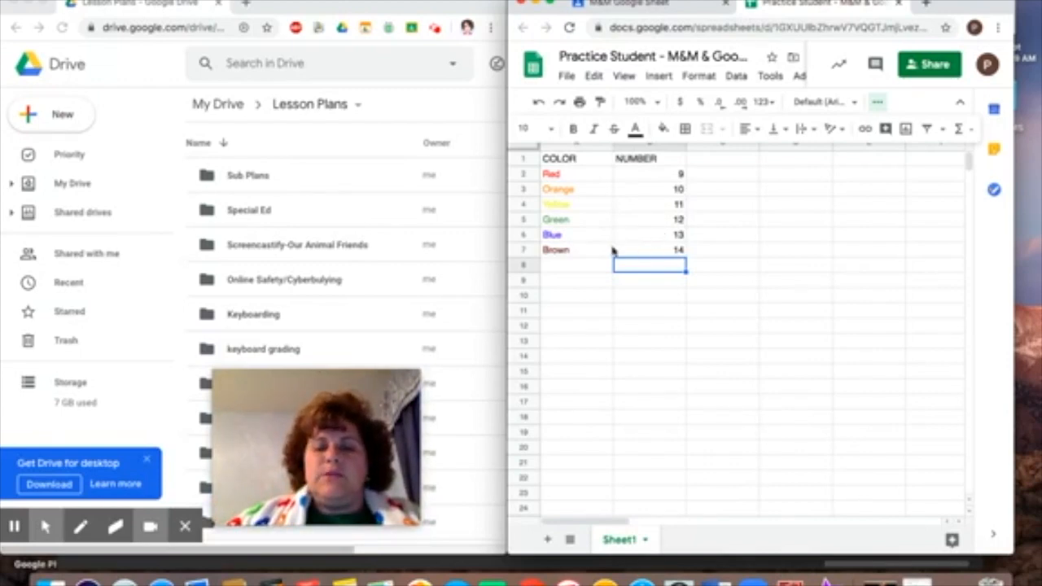
# Enter the label TOTAL in cell A8 below the color names.
pyautogui.click(582, 272)
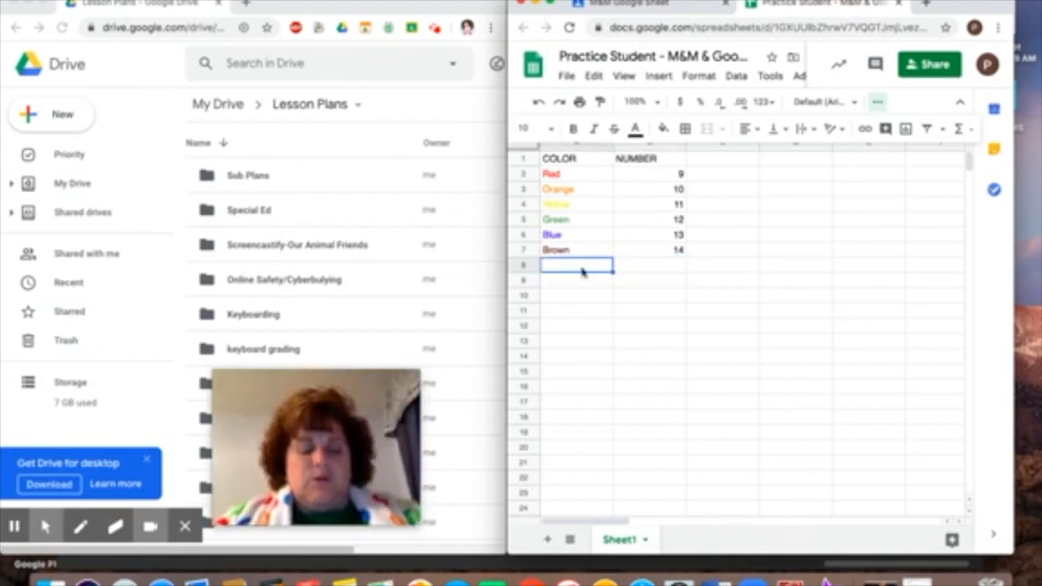
pyautogui.write('tot')
pyautogui.press('BackSpace')
pyautogui.press('BackSpace')
pyautogui.press('BackSpace')
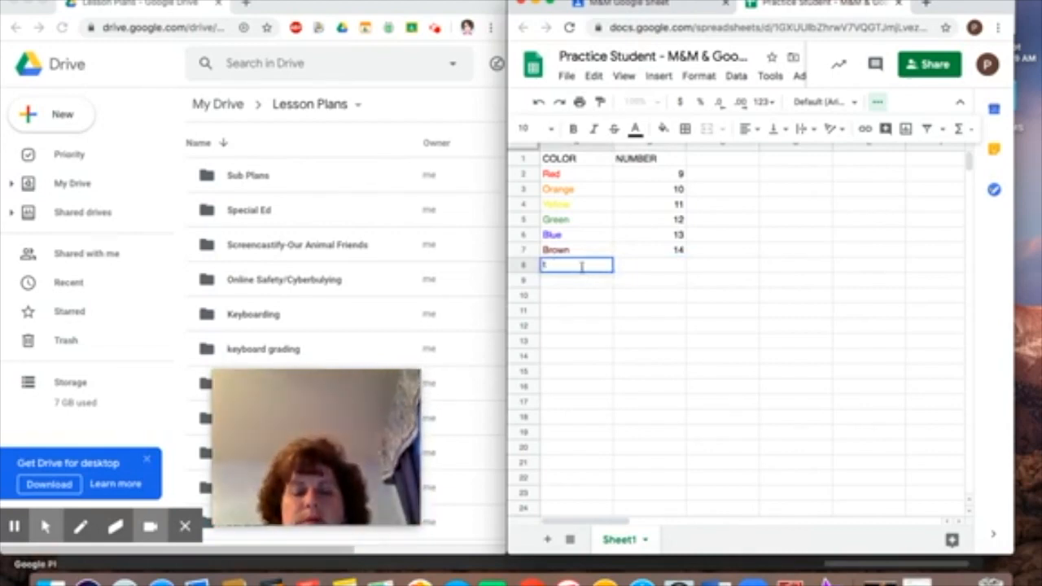
pyautogui.write('TOTAL')
pyautogui.press('Tab')
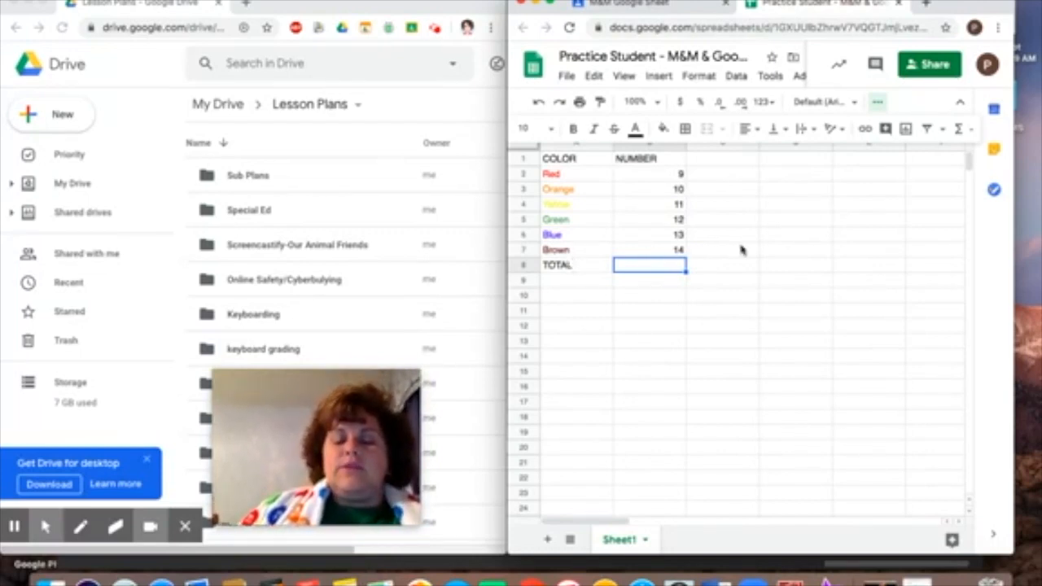
# Total the counts in cell B8 with a manually written =SUM(B2:B7) formula and clear the cell again.
pyautogui.write('=')
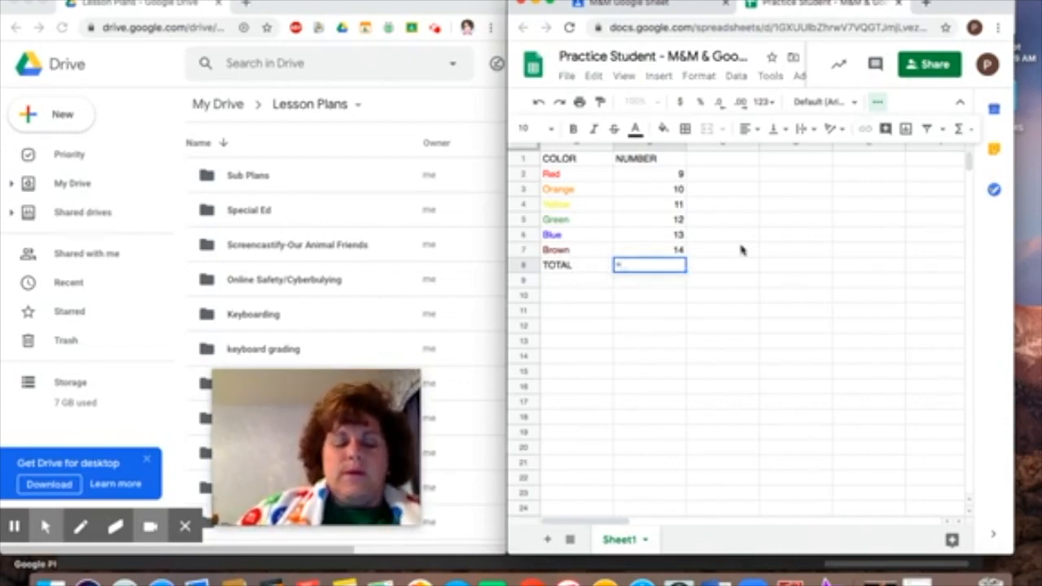
pyautogui.write('SUM')
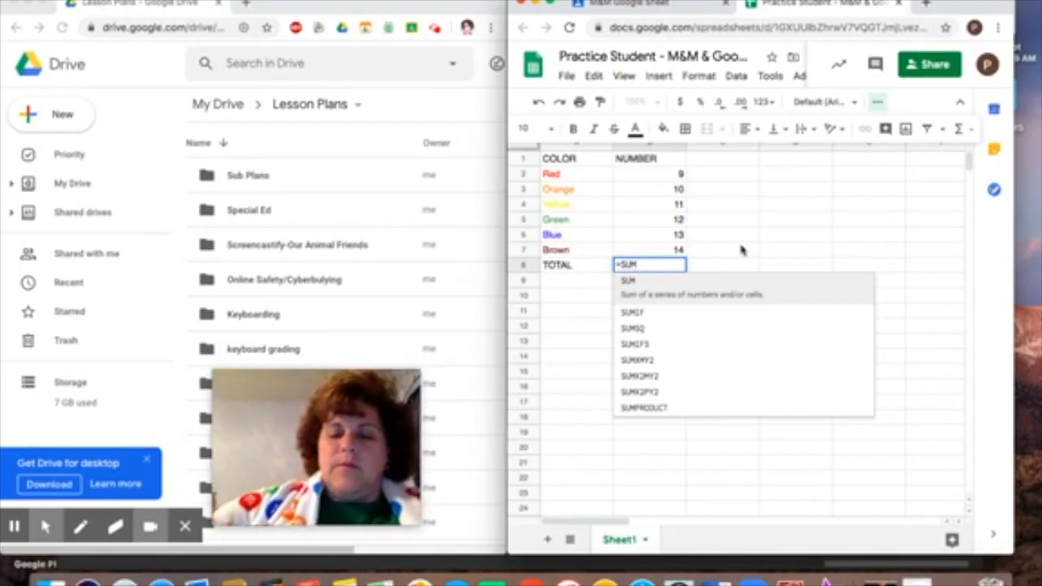
pyautogui.write('(')
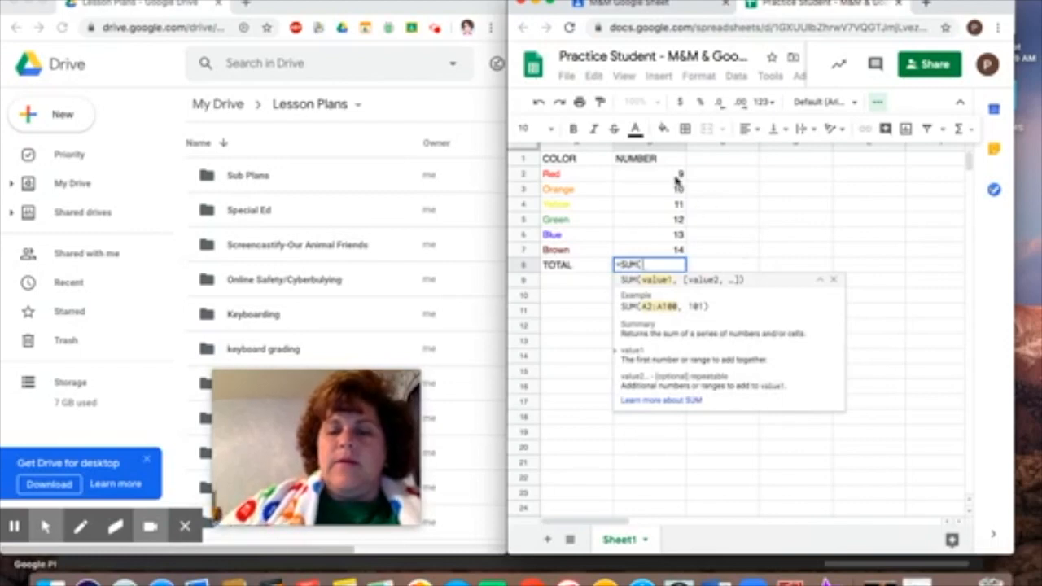
pyautogui.moveTo(678, 175); pyautogui.dragTo(681, 253)
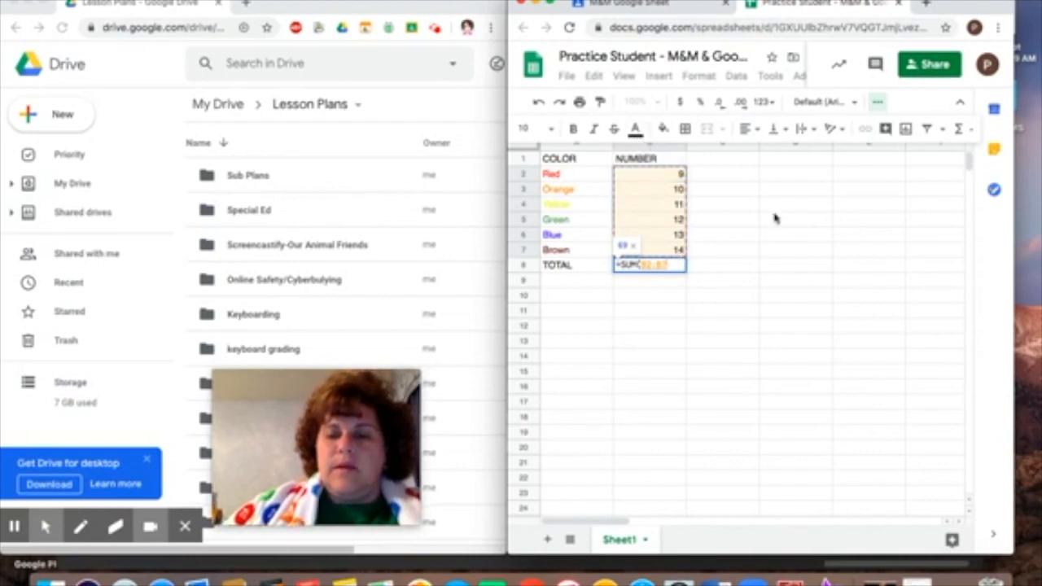
pyautogui.moveTo(968, 162); pyautogui.dragTo(967, 135)
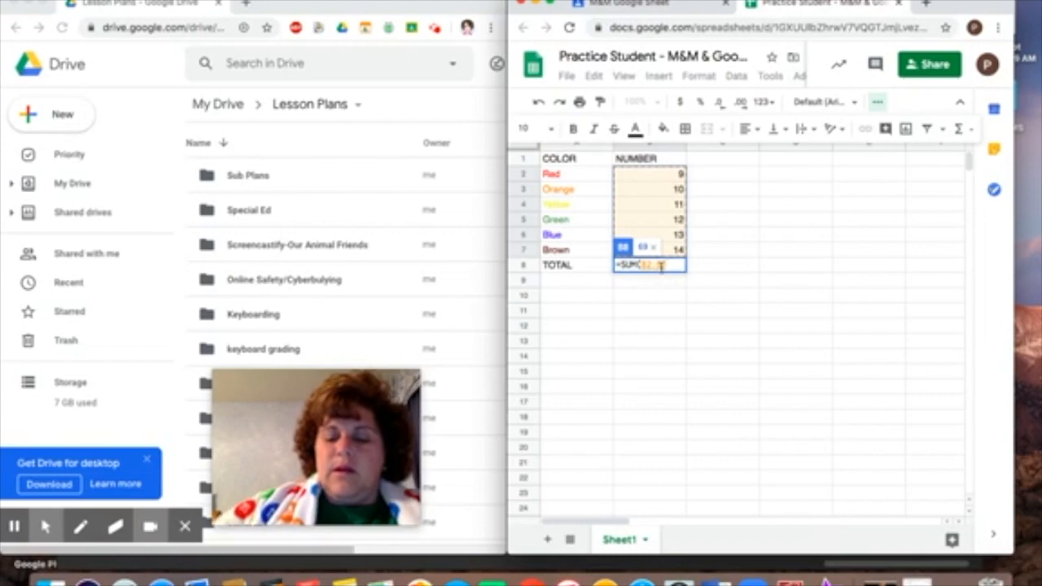
pyautogui.write(')')
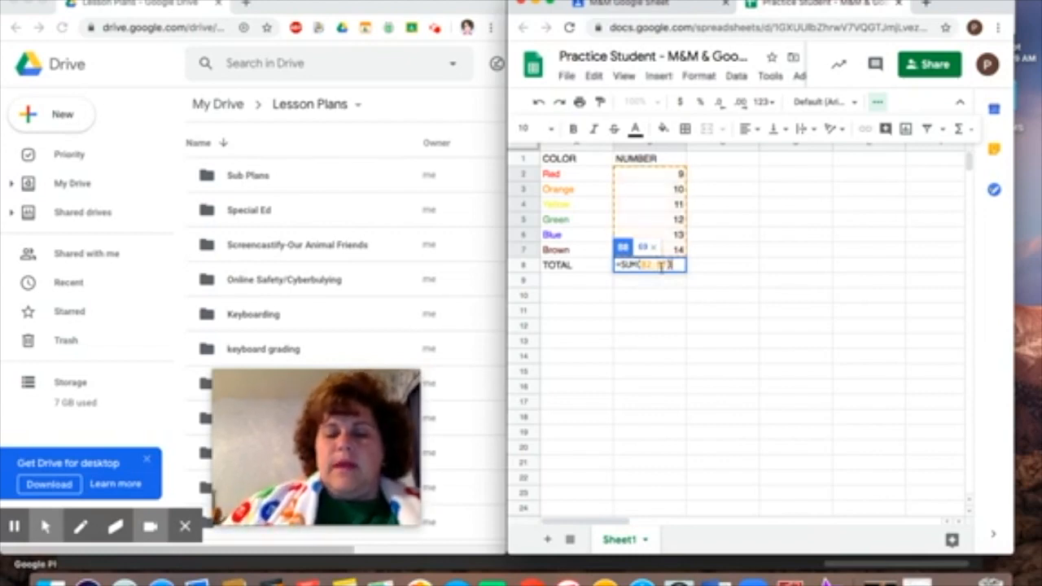
pyautogui.press('Return')
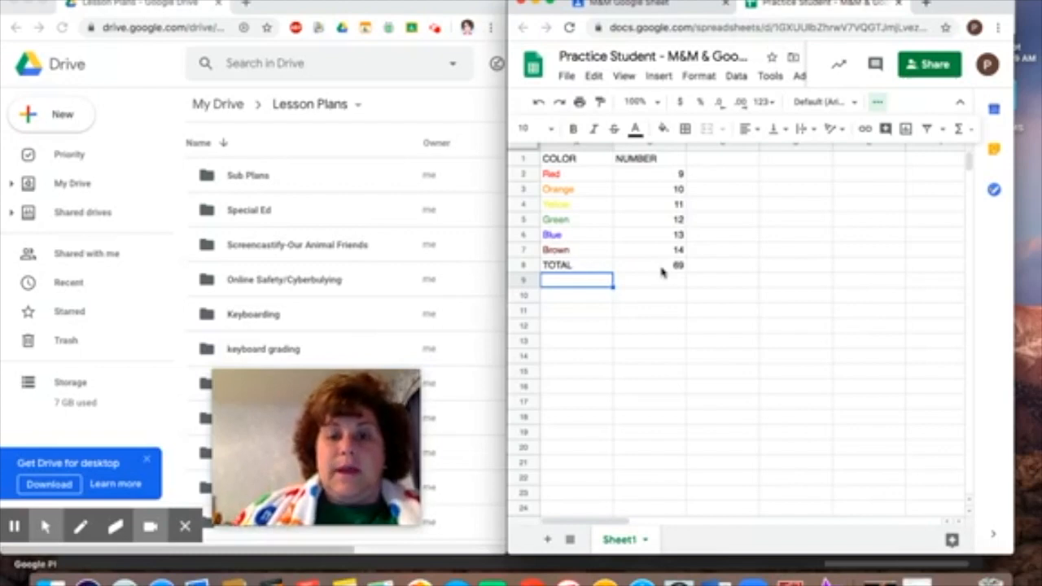
pyautogui.click(679, 267)
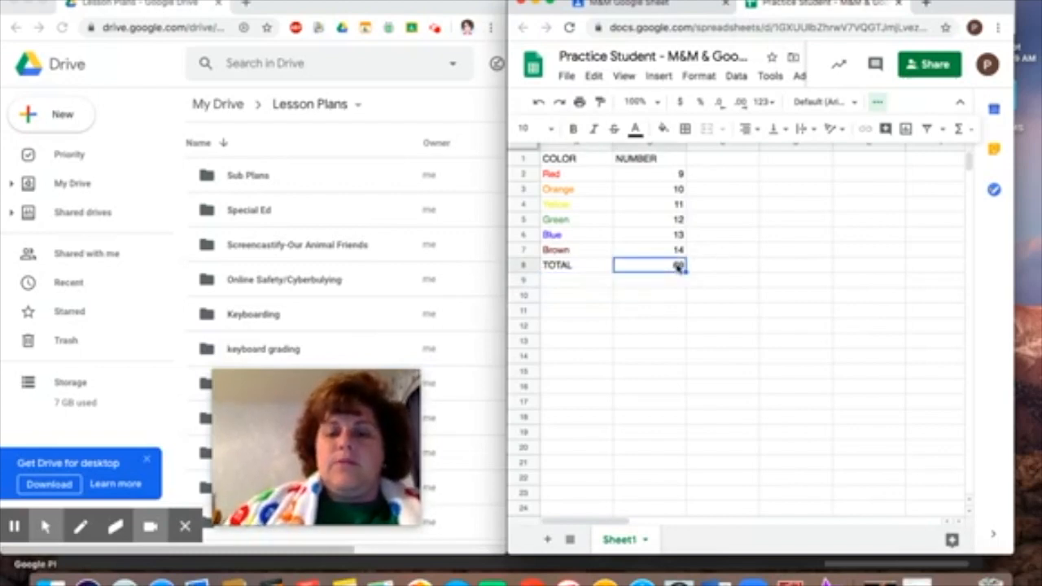
pyautogui.press('BackSpace')
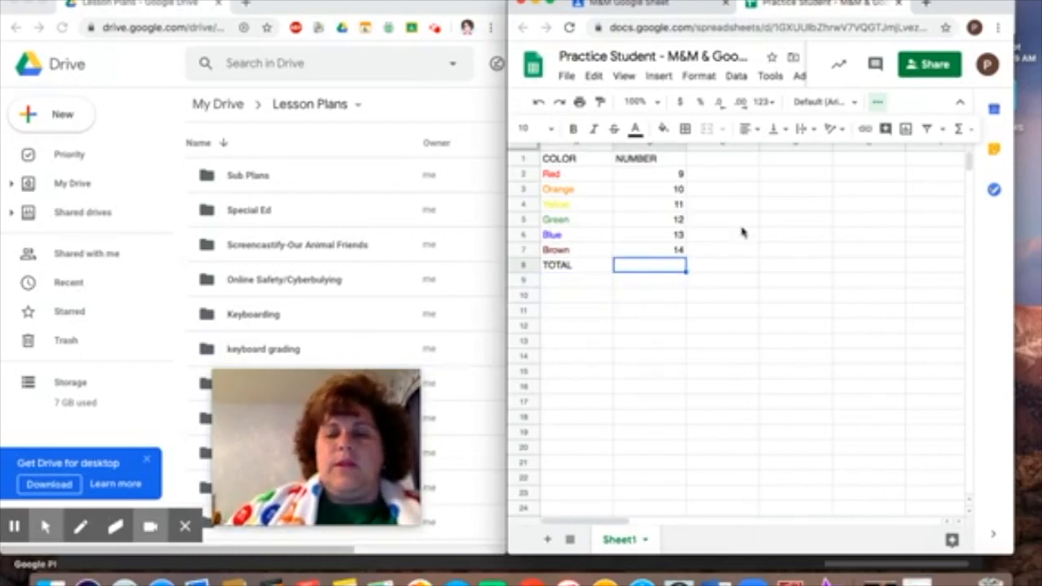
# Insert the predefined SUM function in cell B8 to add up the range B2:B7.
pyautogui.click(970, 130)
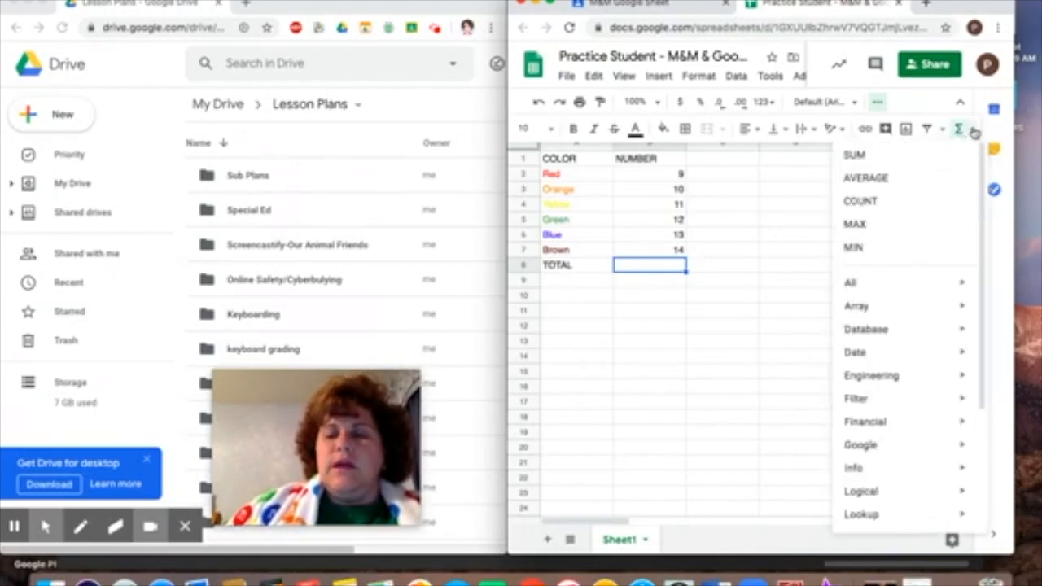
pyautogui.click(930, 156)
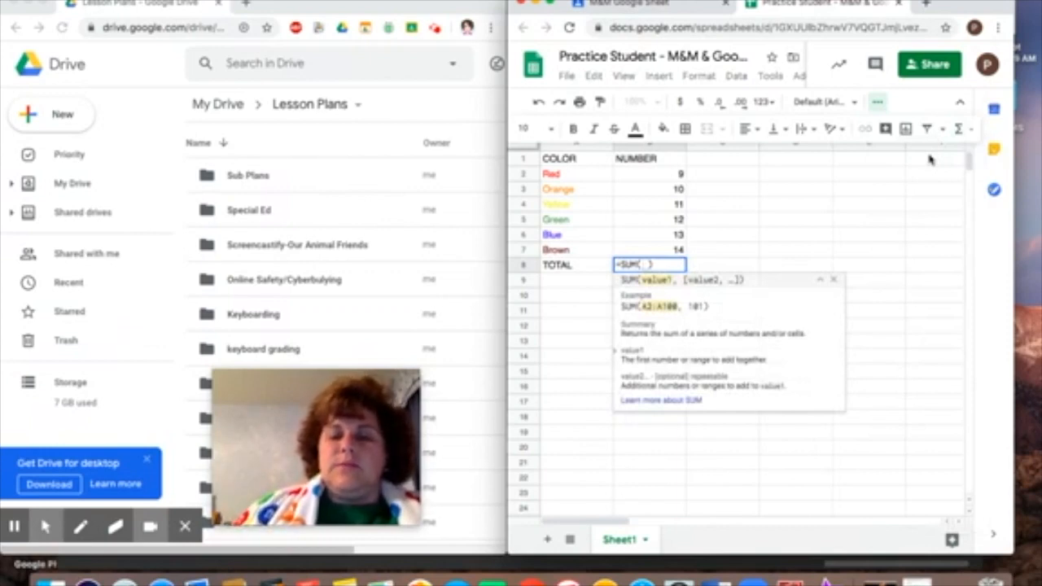
pyautogui.click(680, 175)
pyautogui.moveTo(680, 175); pyautogui.dragTo(678, 249)
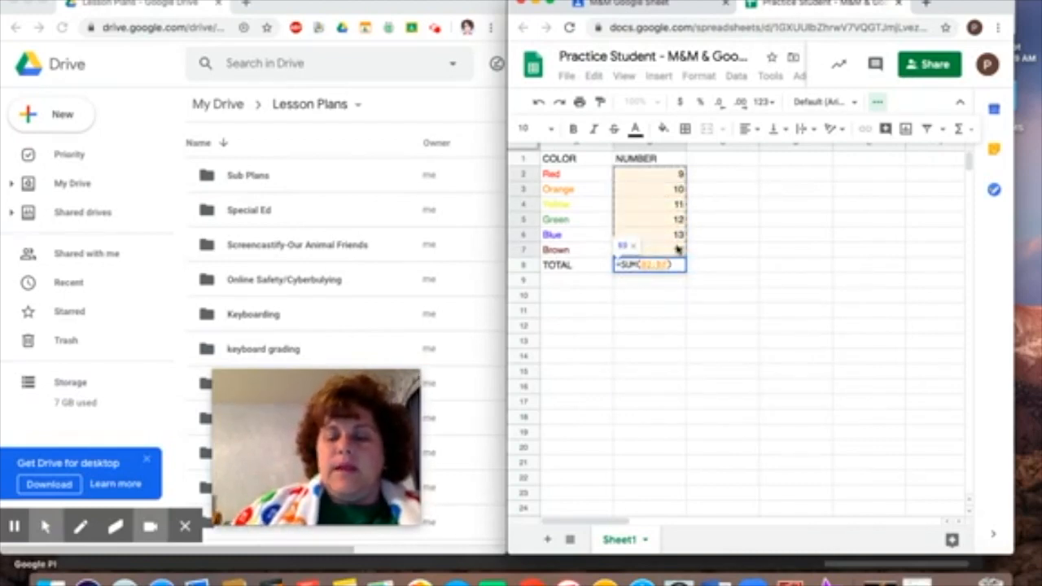
pyautogui.press('Return')
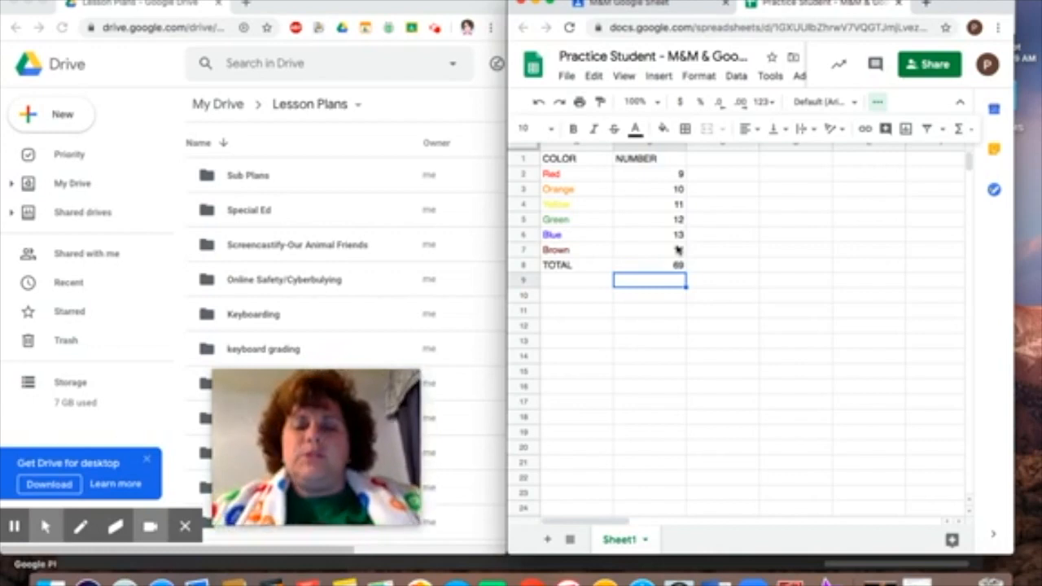
# Insert a pie chart of the range A1:B7, leaving out the TOTAL row, and enlarge the spreadsheet window to full screen.
pyautogui.click(581, 162)
pyautogui.moveTo(581, 162); pyautogui.dragTo(656, 255)
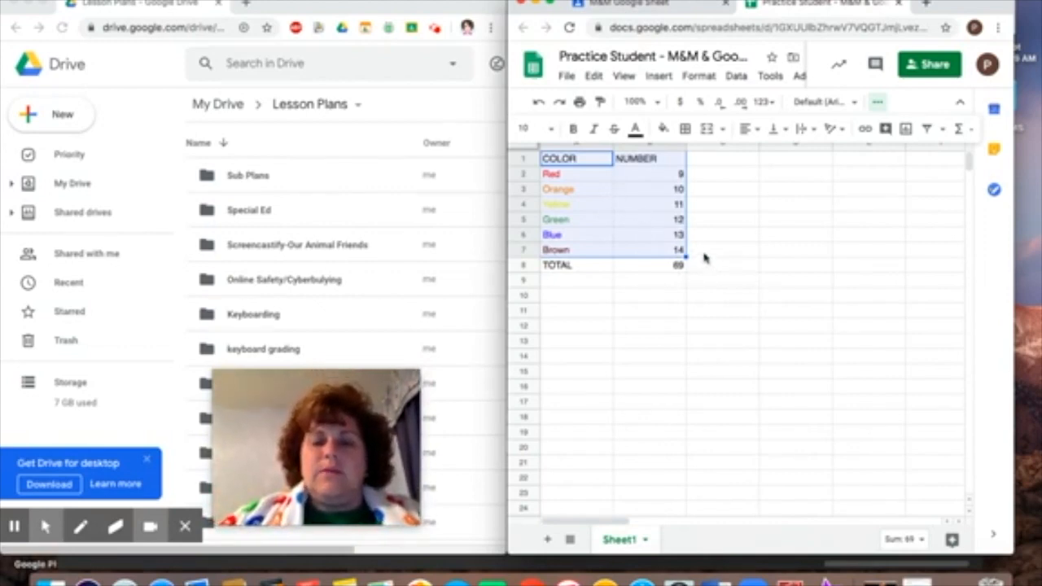
pyautogui.click(661, 76)
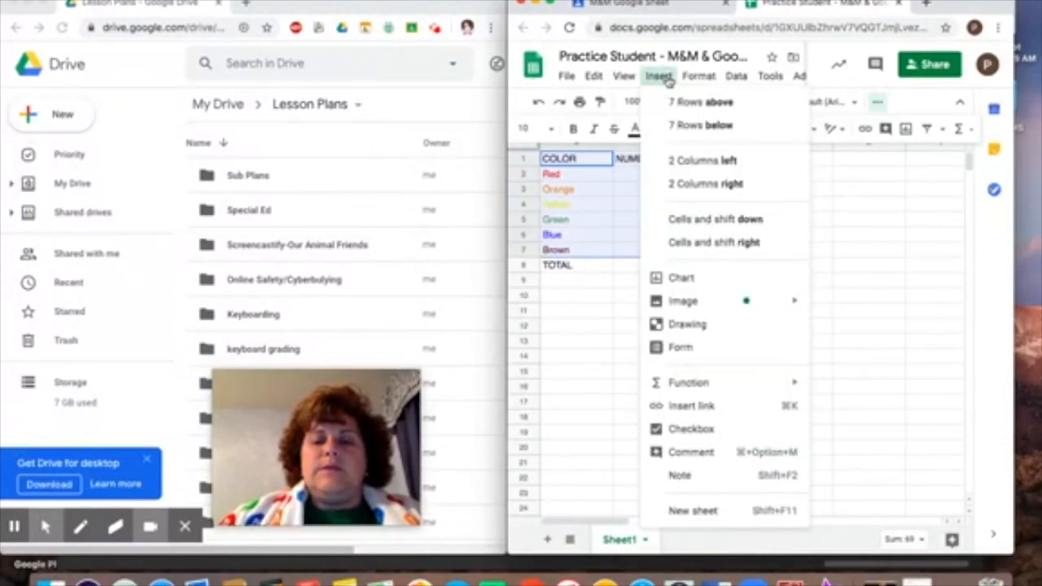
pyautogui.click(695, 277)
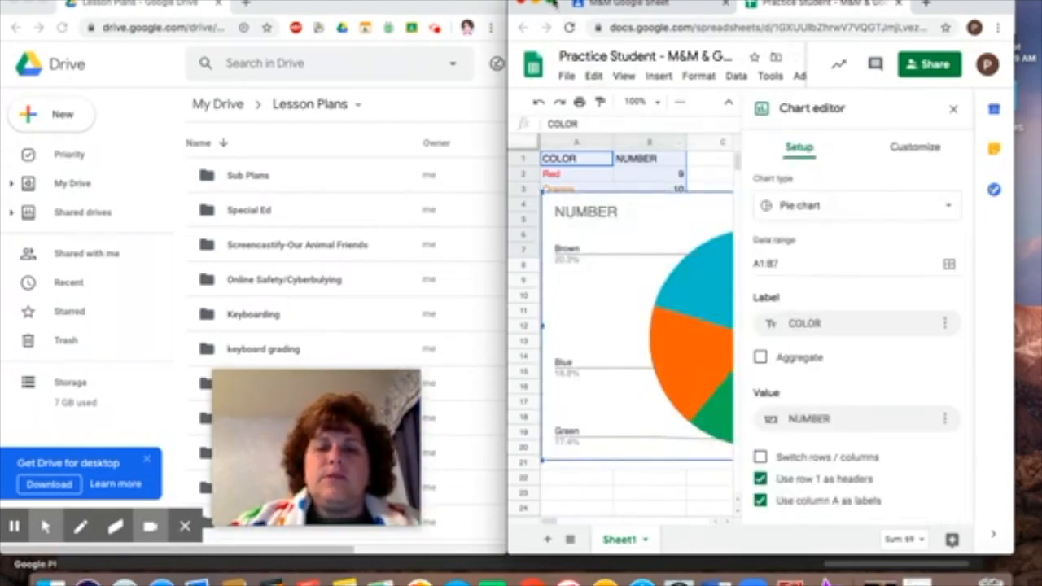
pyautogui.click(547, 3)
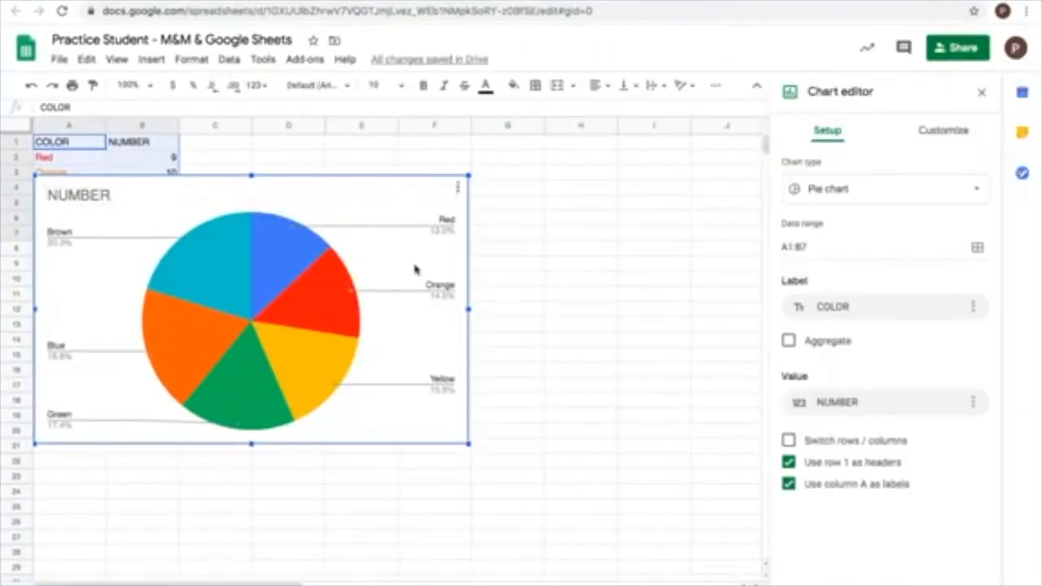
# Move the pie chart below the data table and change its title to "NUMBER OF M&M's in a PACKAGE".
pyautogui.moveTo(418, 340); pyautogui.dragTo(522, 427)
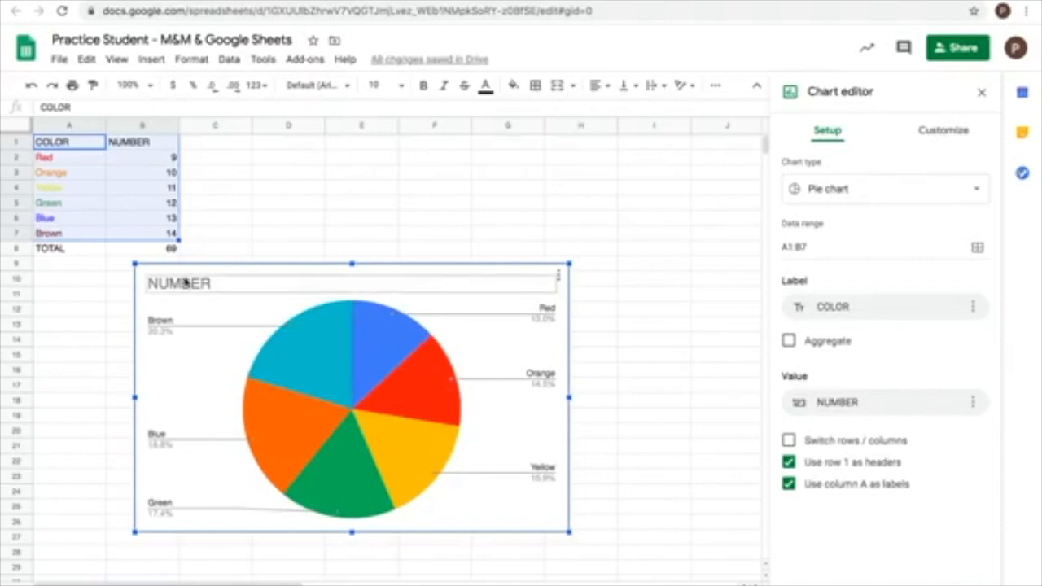
pyautogui.click(944, 133)
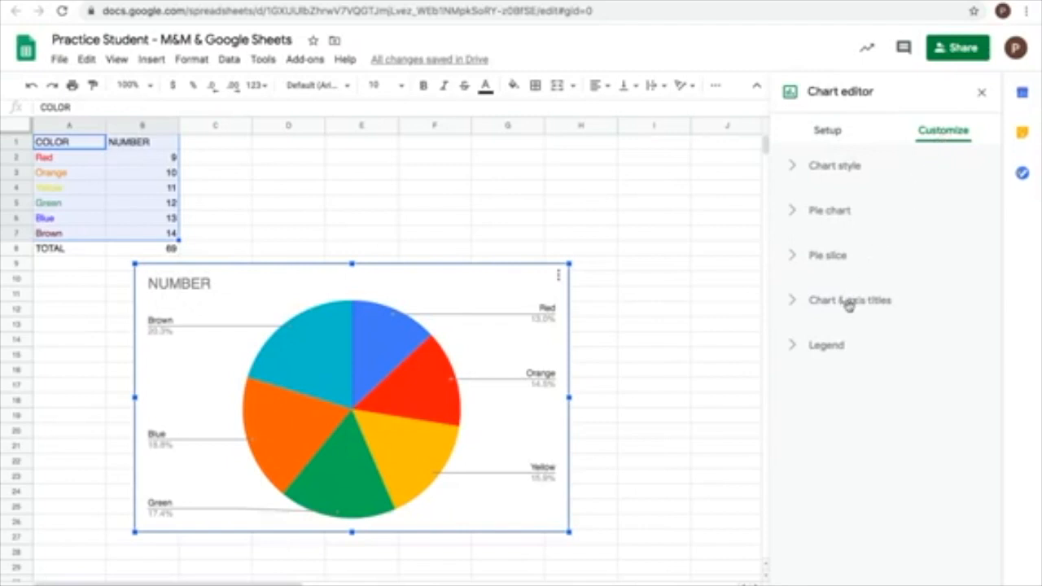
pyautogui.click(847, 308)
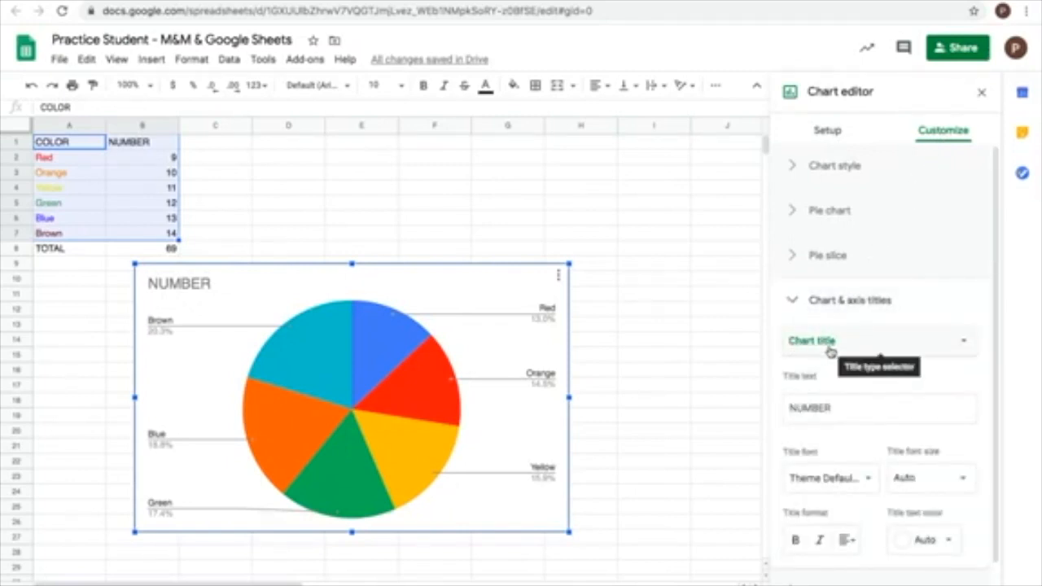
pyautogui.click(835, 409)
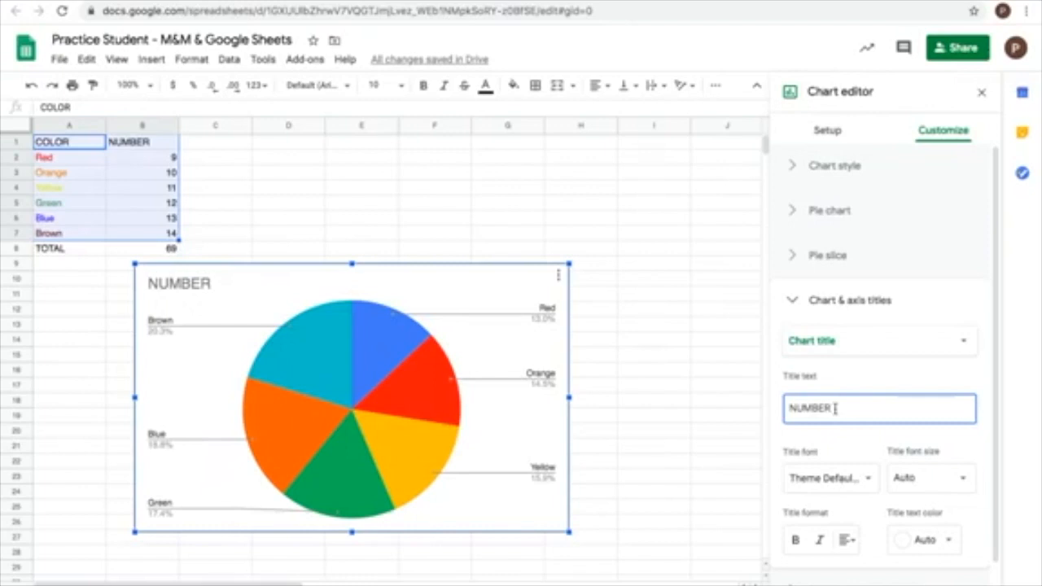
pyautogui.write('OF')
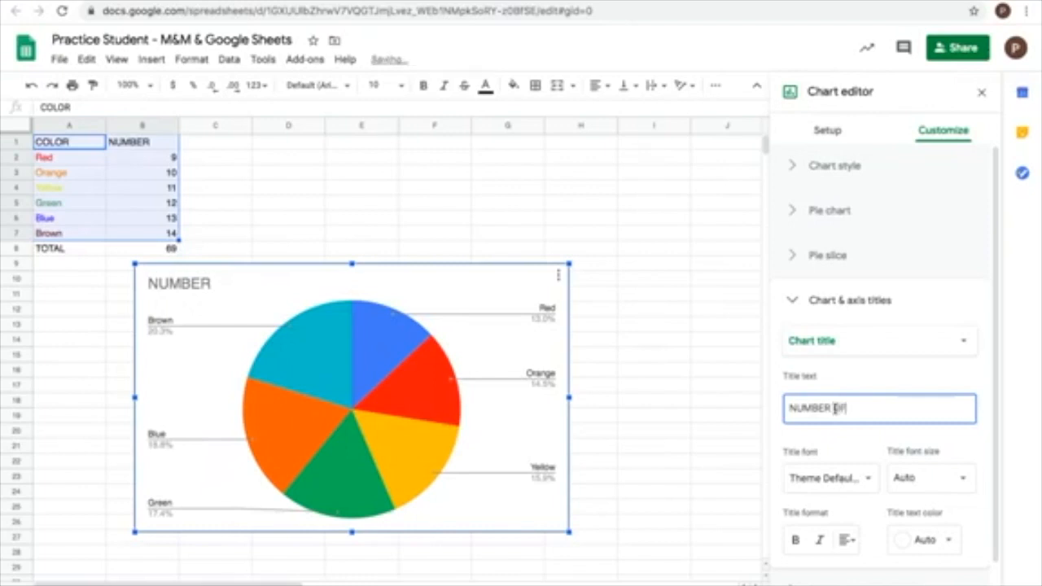
pyautogui.write(" M&M'S")
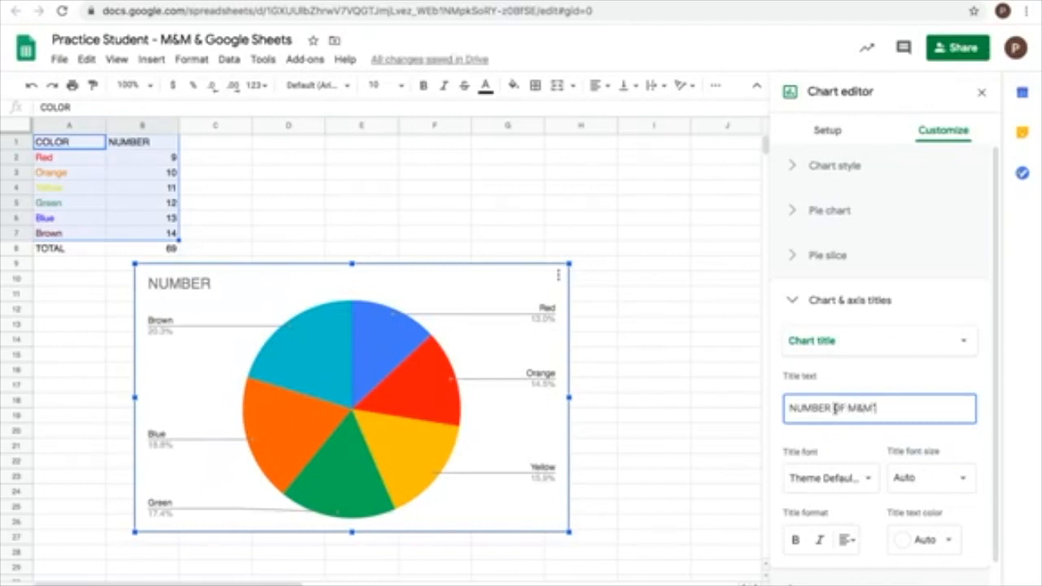
pyautogui.write("'s")
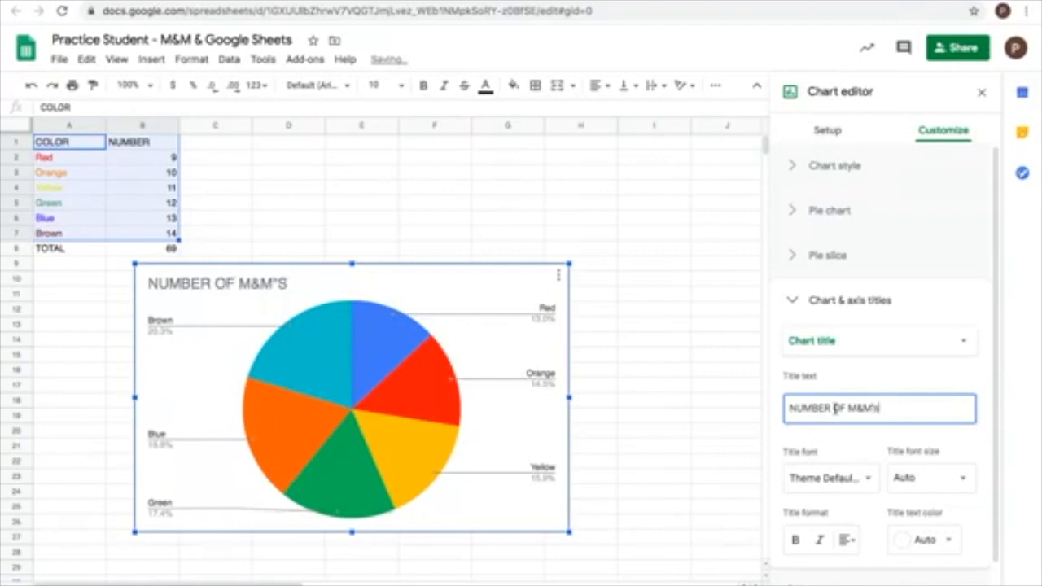
pyautogui.write(' in a BAG')
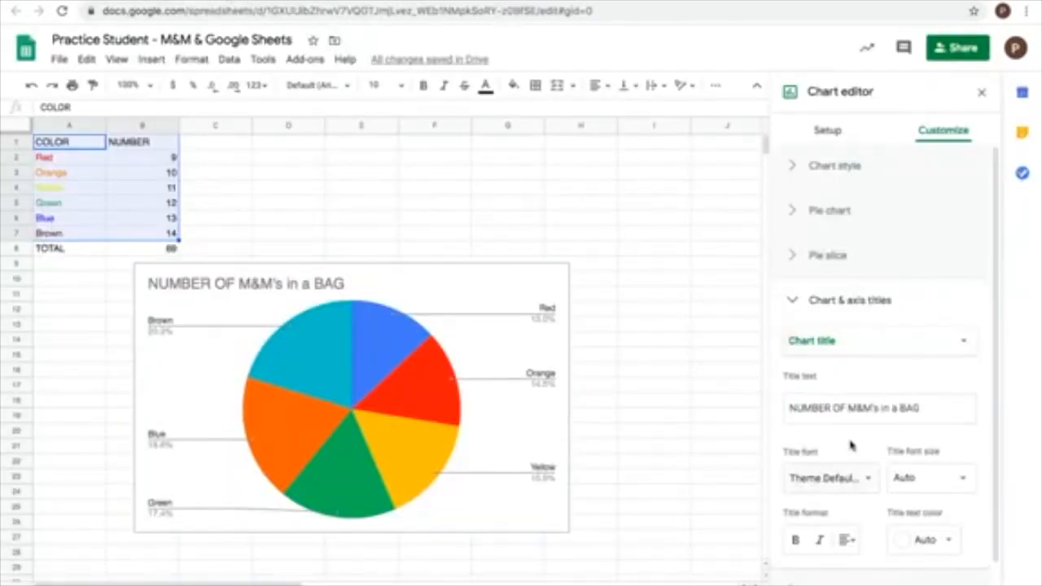
pyautogui.click(933, 409)
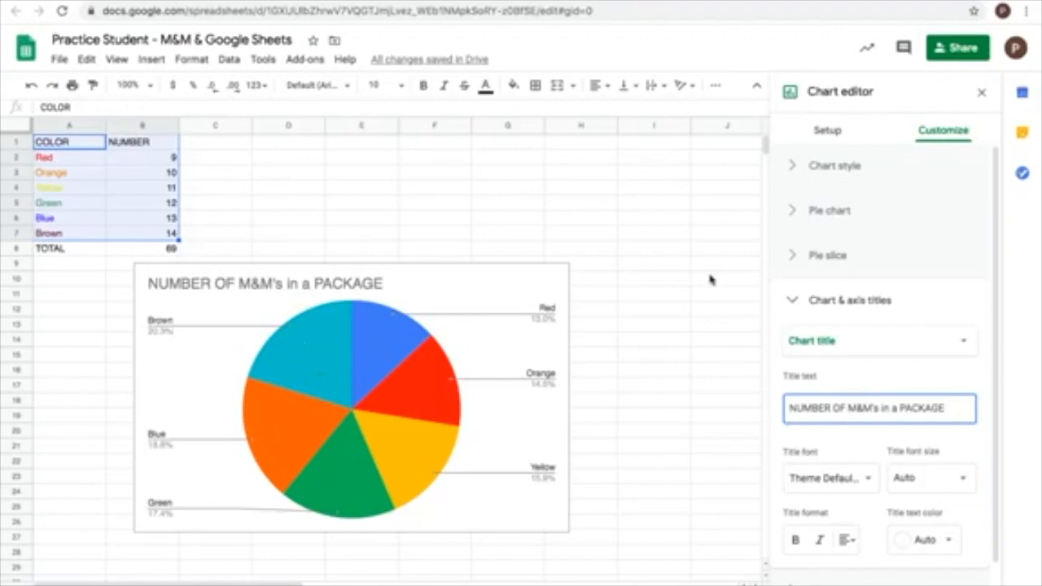
# Color the pie chart's Red slice red and its Orange slice orange to match their labels.
pyautogui.click(826, 254)
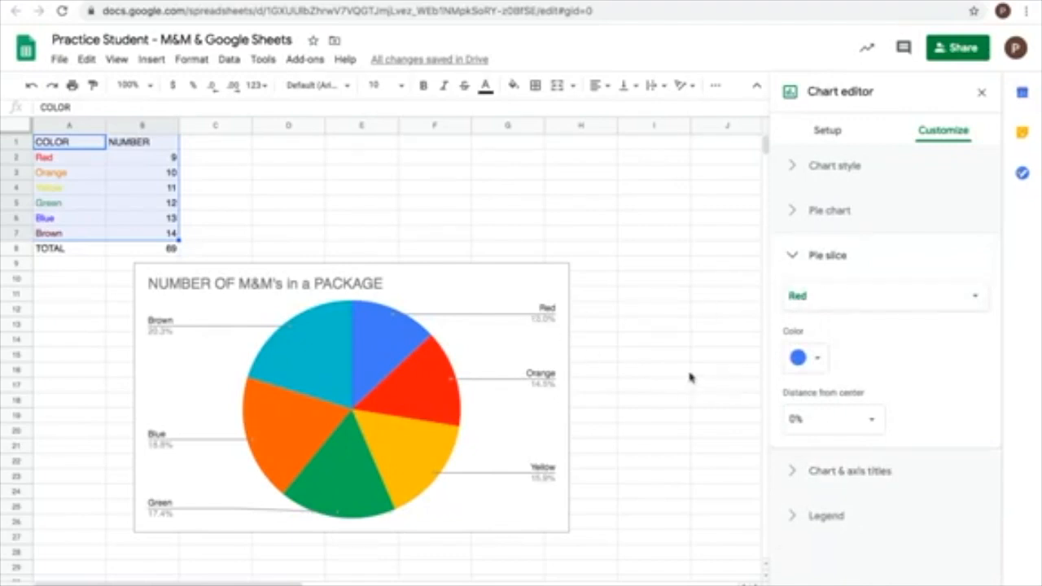
pyautogui.click(821, 361)
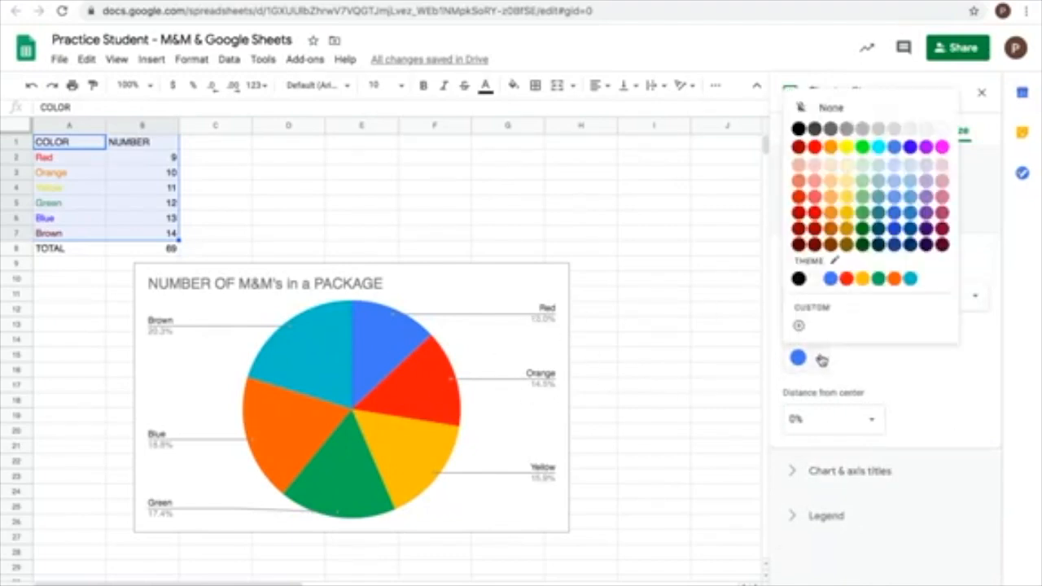
pyautogui.click(815, 148)
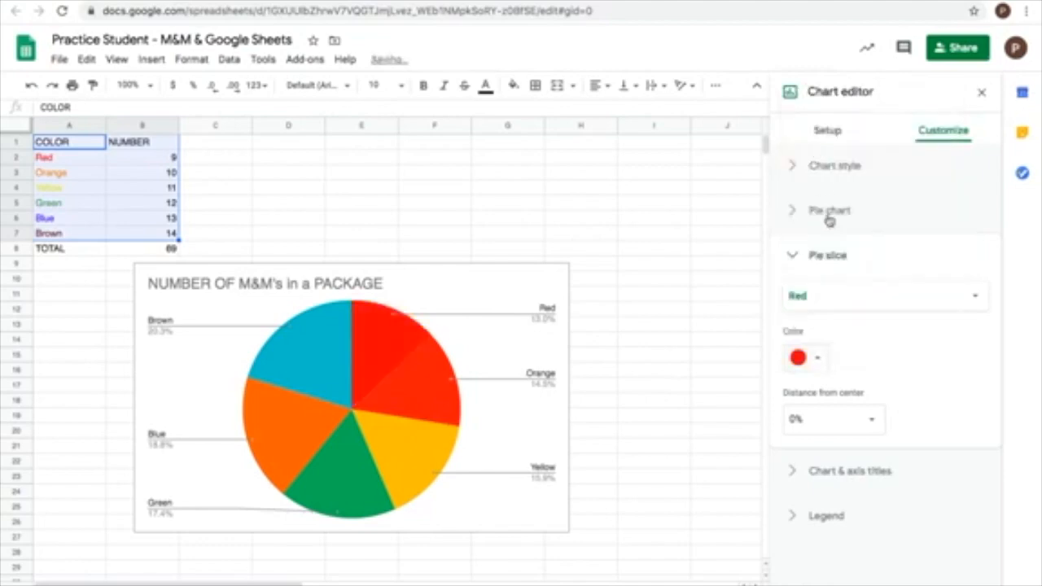
pyautogui.click(857, 302)
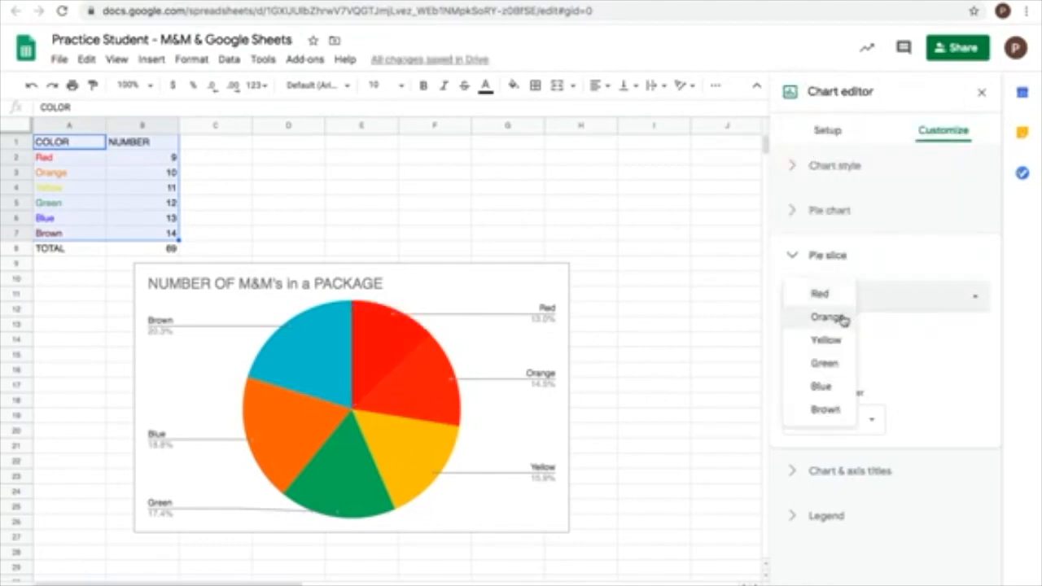
pyautogui.click(842, 319)
pyautogui.click(820, 363)
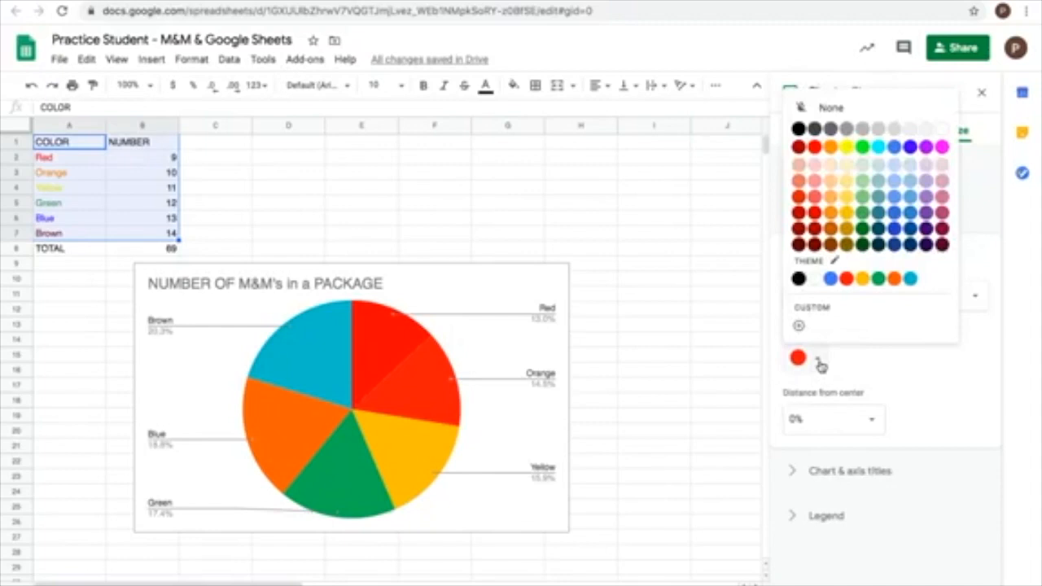
pyautogui.click(831, 147)
# Skip past the Yellow and Green slices and set the Blue slice's color to blue.
pyautogui.click(858, 300)
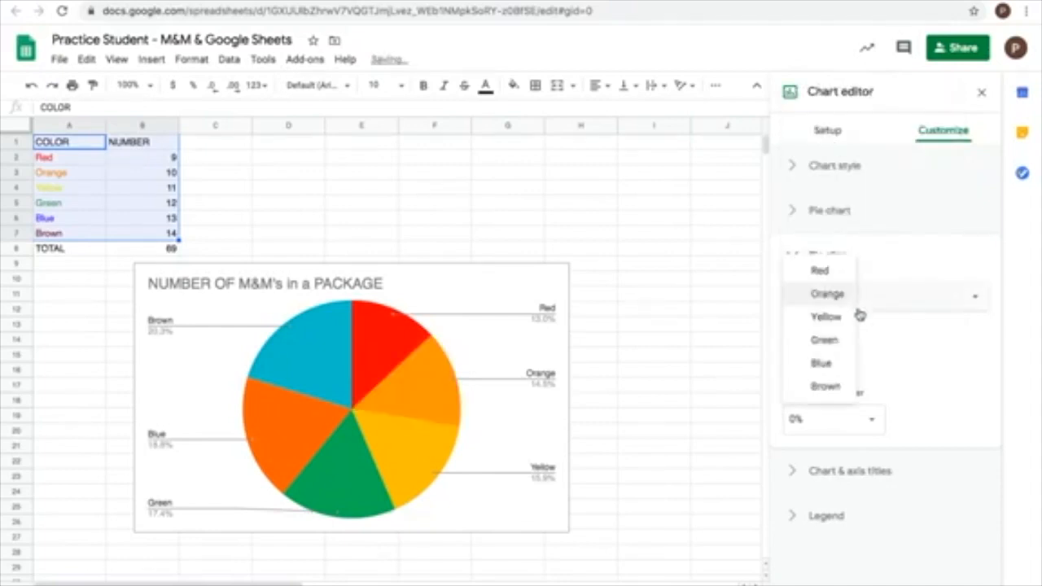
pyautogui.click(847, 317)
pyautogui.click(851, 303)
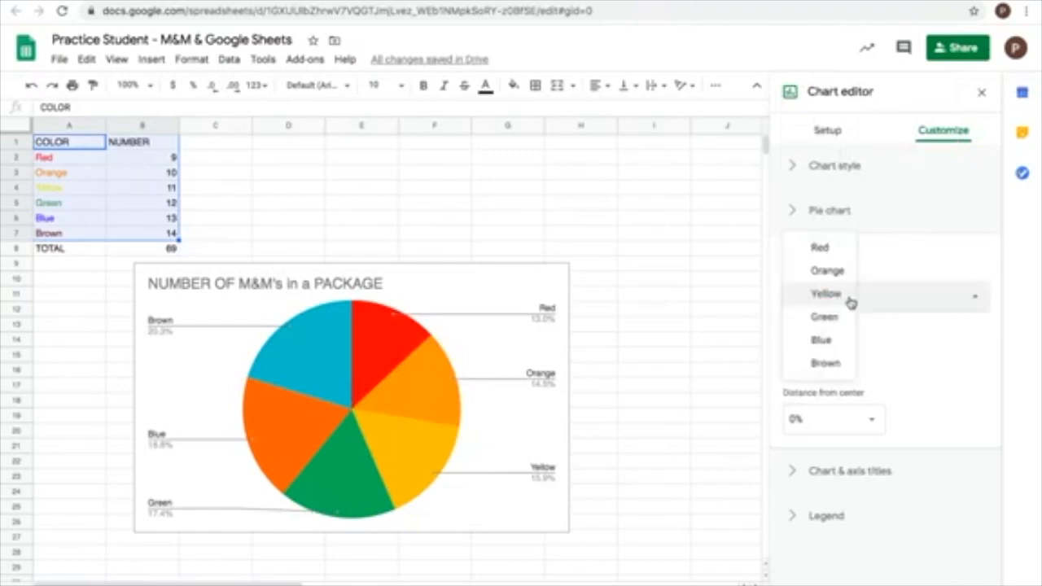
pyautogui.click(841, 318)
pyautogui.click(850, 301)
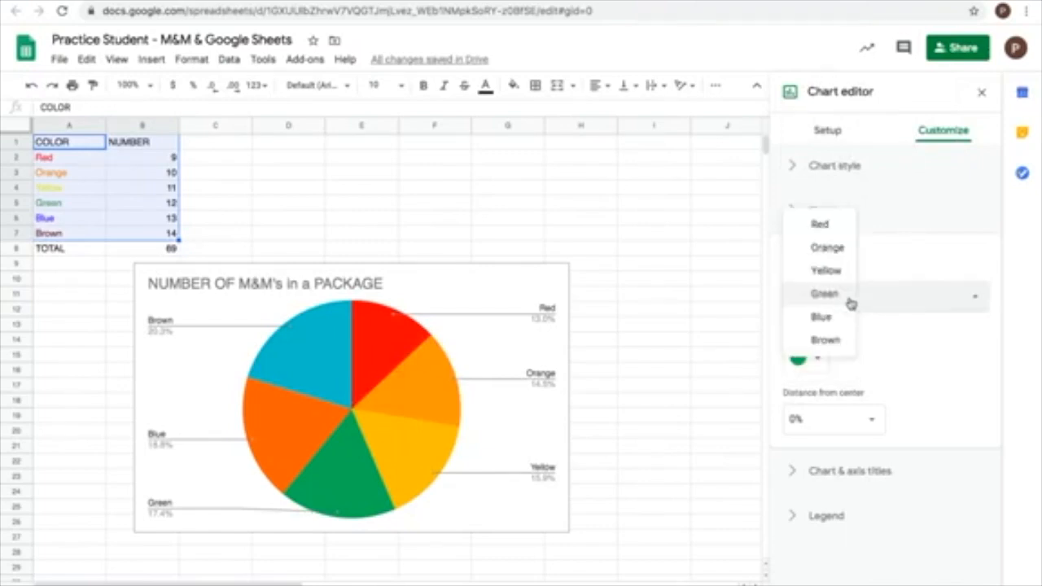
pyautogui.click(842, 319)
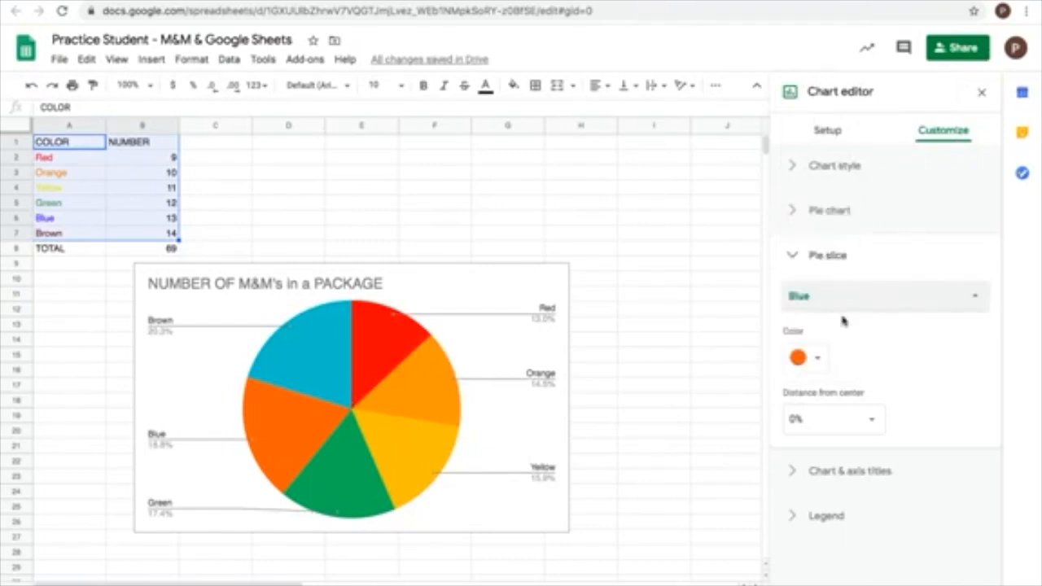
pyautogui.click(817, 359)
pyautogui.click(911, 148)
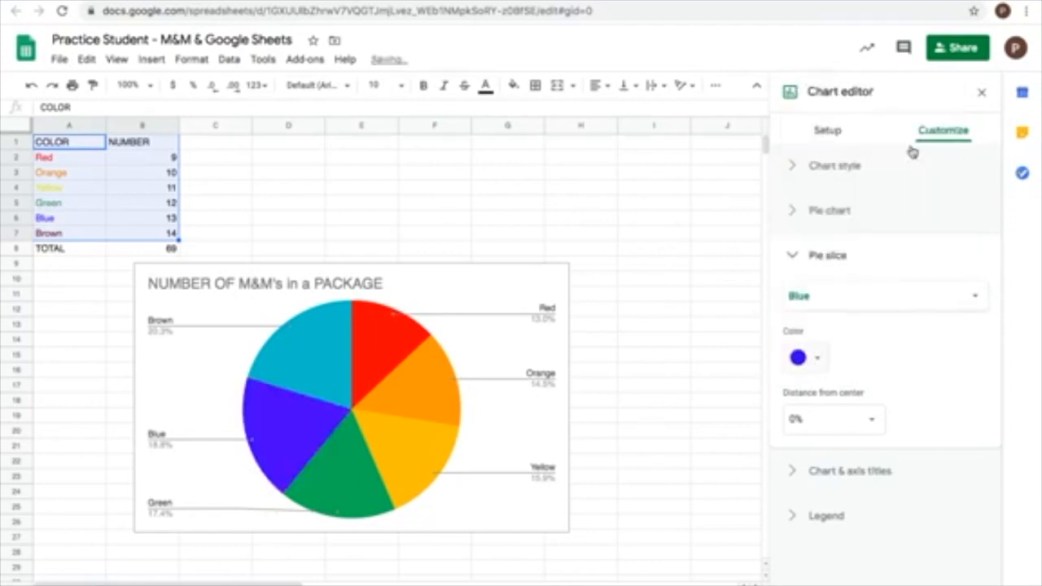
# Set the Brown slice's color to a dark reddish brown and close the chart editor.
pyautogui.click(860, 306)
pyautogui.click(842, 318)
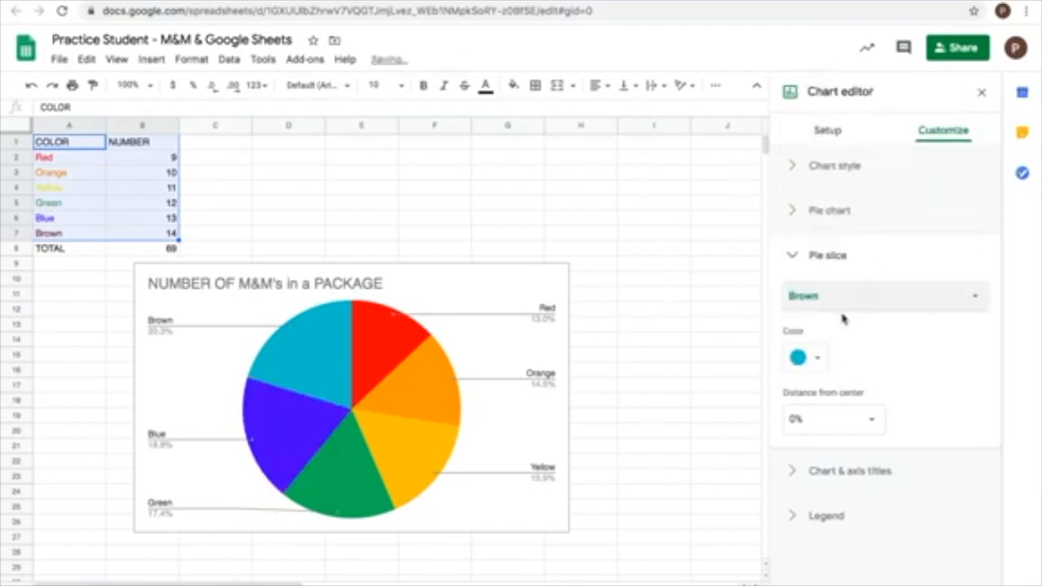
pyautogui.click(819, 359)
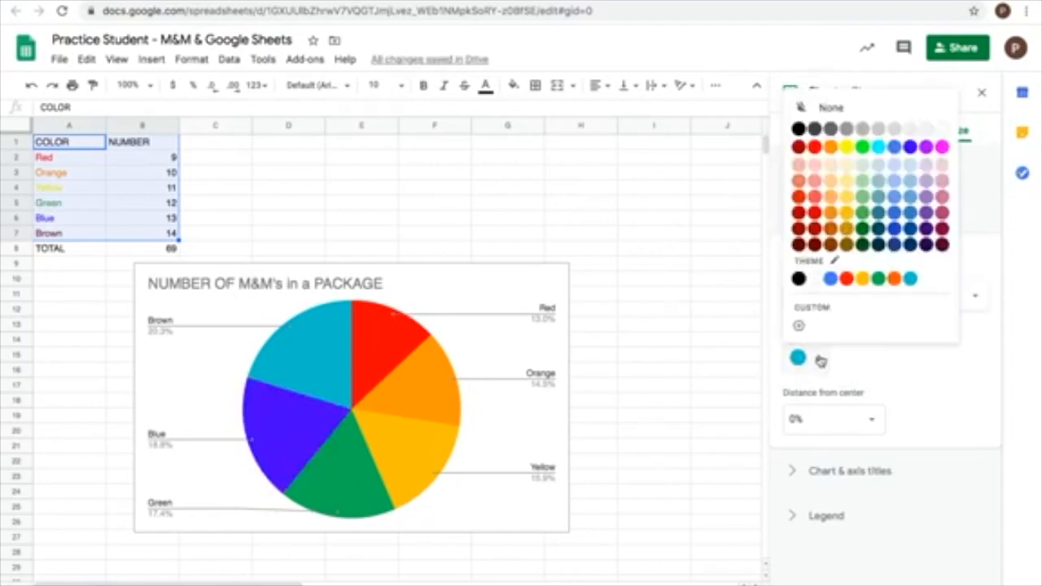
pyautogui.click(814, 243)
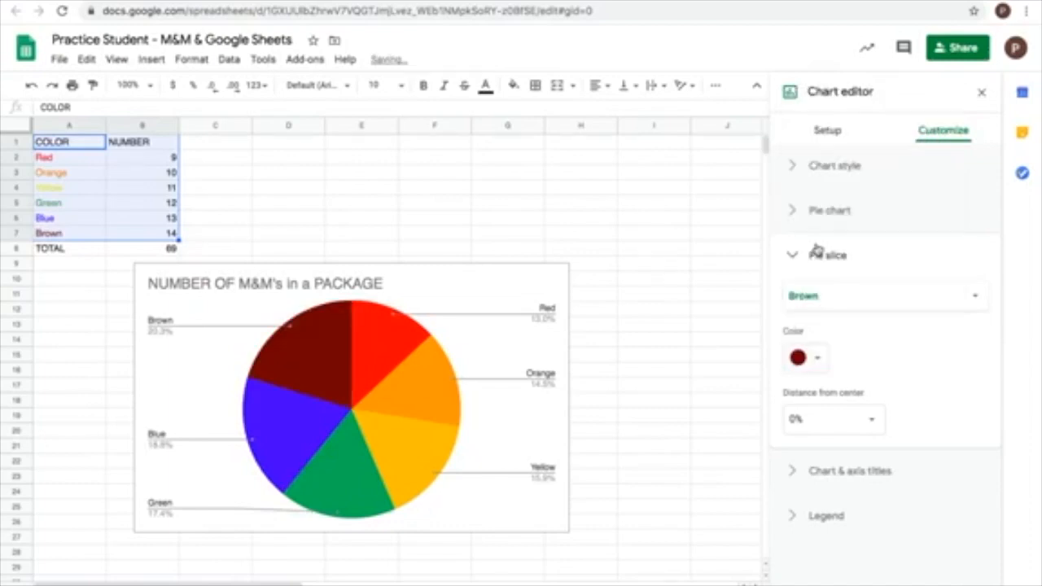
pyautogui.click(666, 346)
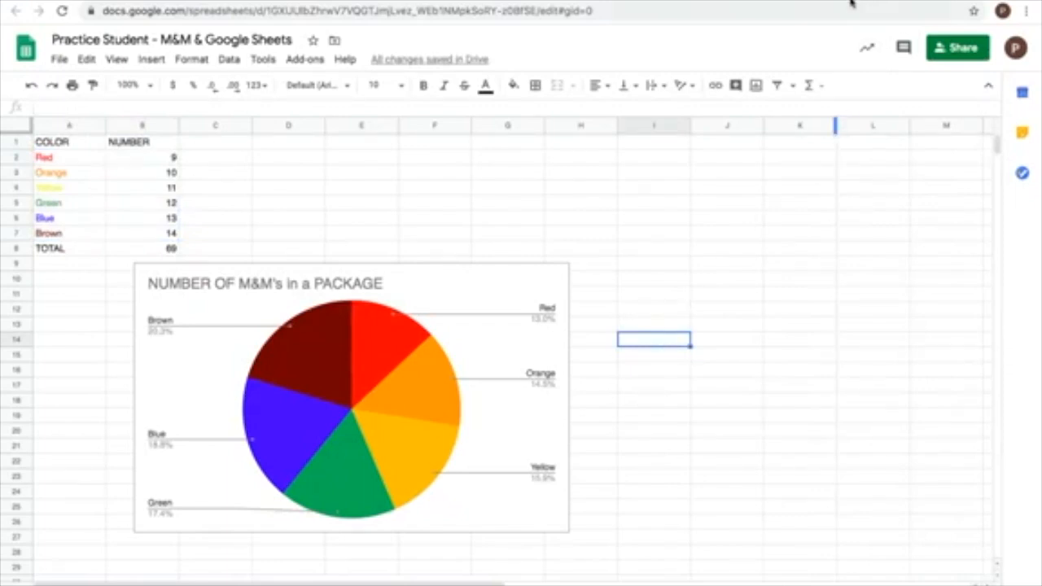
# Switch to the M&M Google Sheet assignment in Google Classroom and turn in the attached spreadsheet.
pyautogui.moveTo(186, 11)
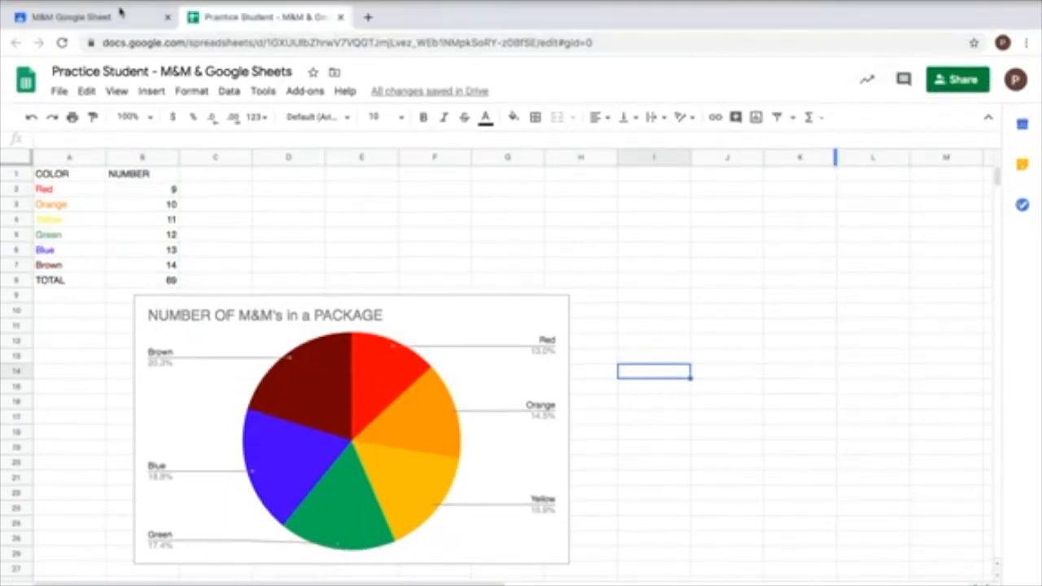
pyautogui.click(123, 18)
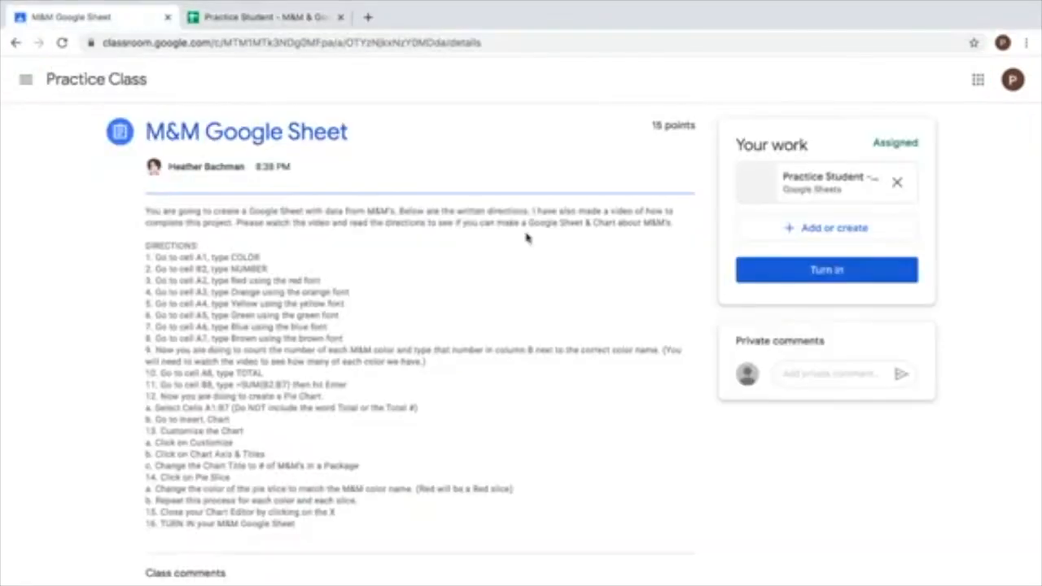
pyautogui.click(769, 242)
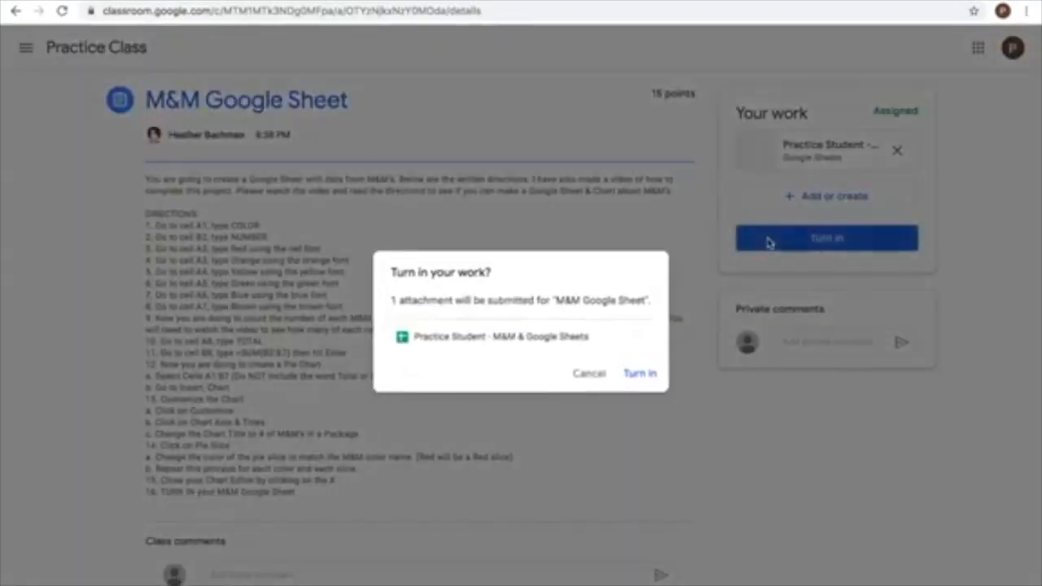
pyautogui.click(640, 371)
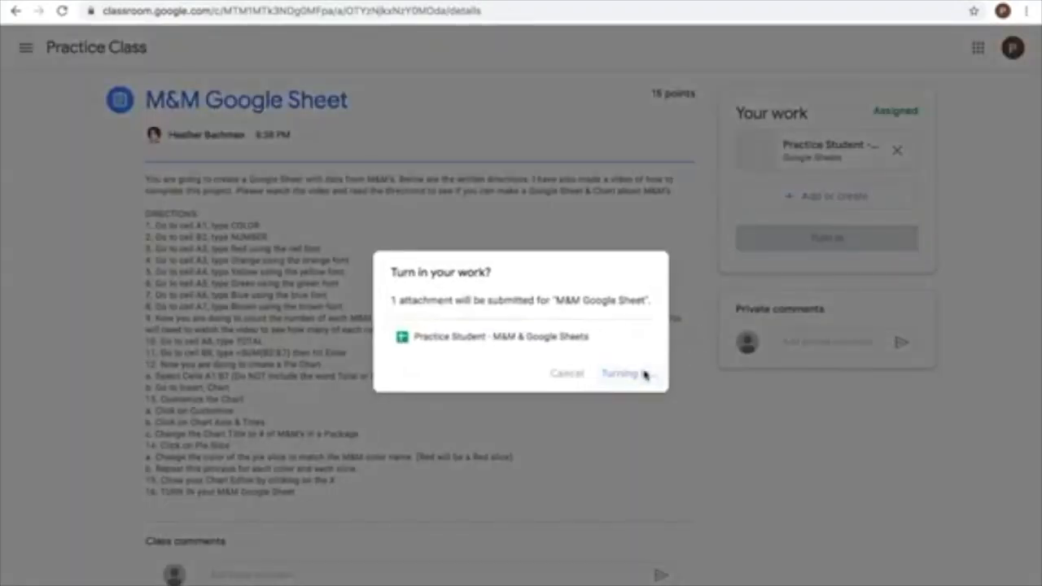